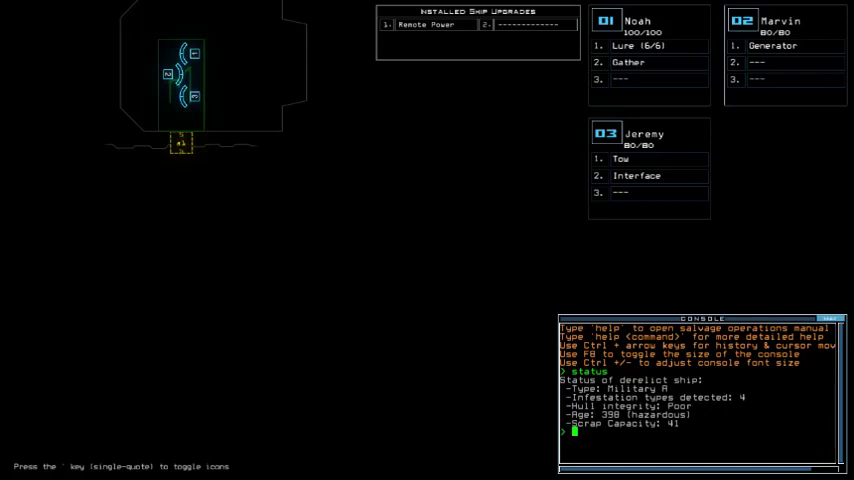
# Give drone 3's Tow to drone 2, and move Lure and Gather from drone 1 to drone 3.
pyautogui.press('3')
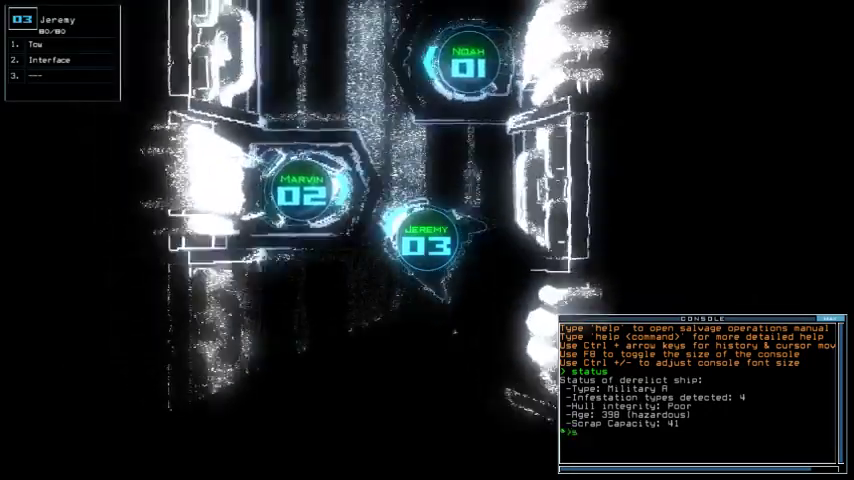
pyautogui.press('Return')
pyautogui.press('Escape')
pyautogui.write('swap 1')
pyautogui.press('Return')
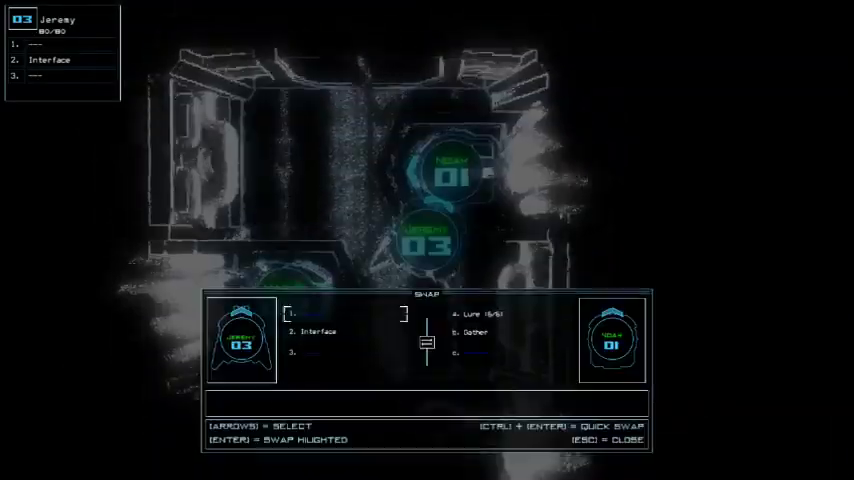
pyautogui.press('Return')
pyautogui.press('Escape')
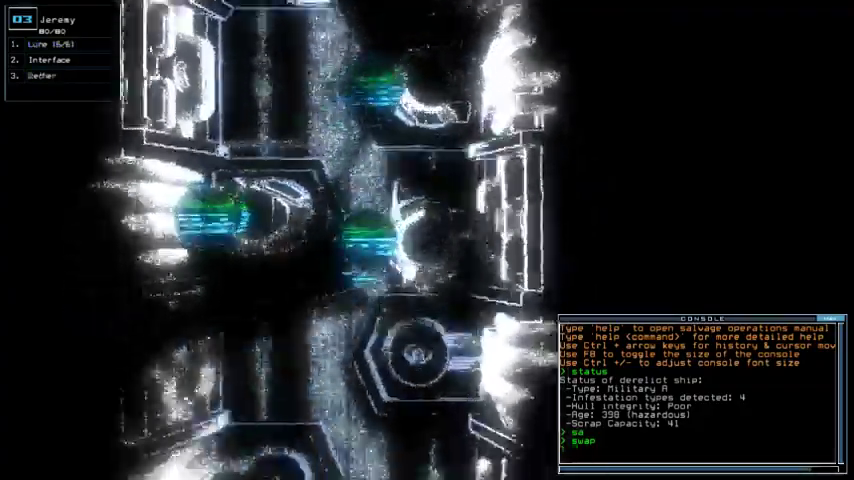
# Check drones 2 and 1, then send drone 3 through airlock a1.
pyautogui.press('2')
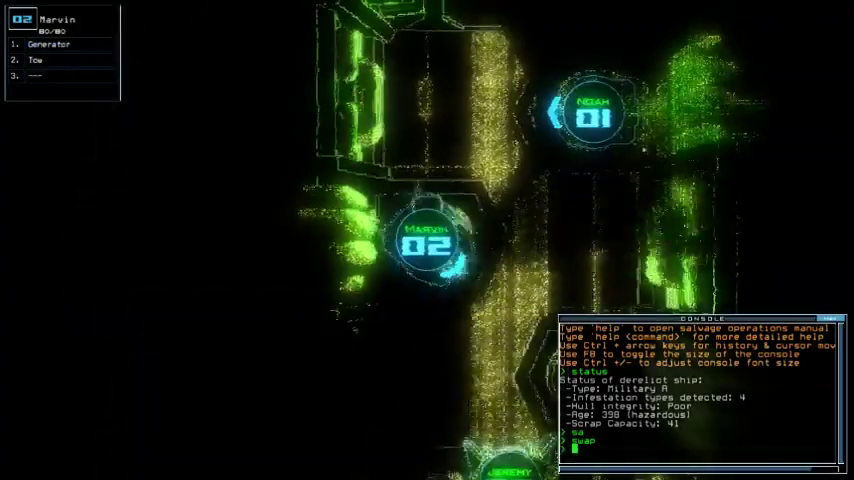
pyautogui.press('1')
pyautogui.press('Down')
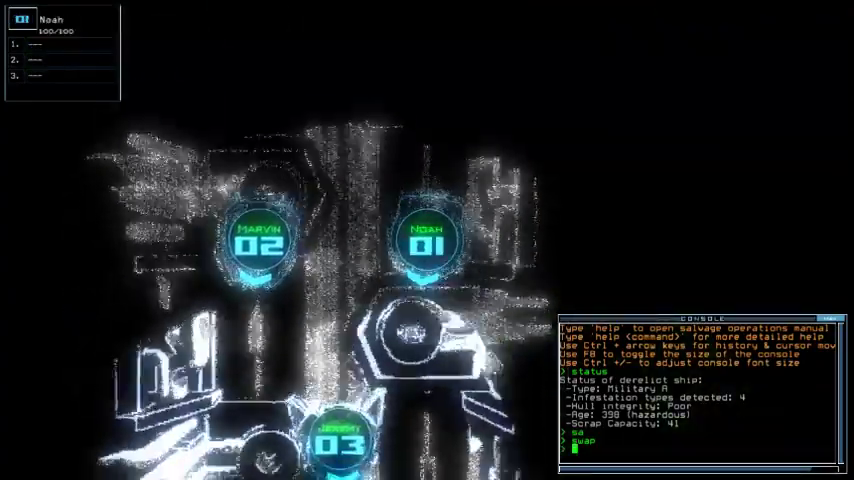
pyautogui.press('3')
pyautogui.write('a1:navigate 3 a1')
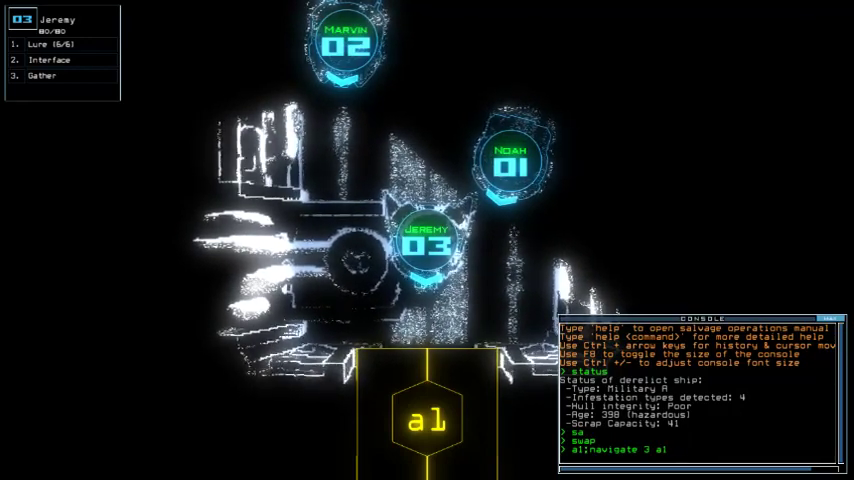
pyautogui.press('Return')
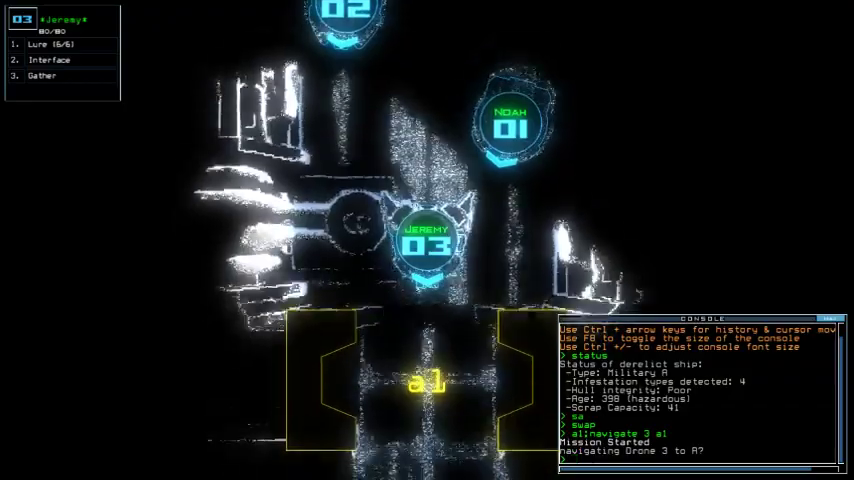
pyautogui.write('remote r')
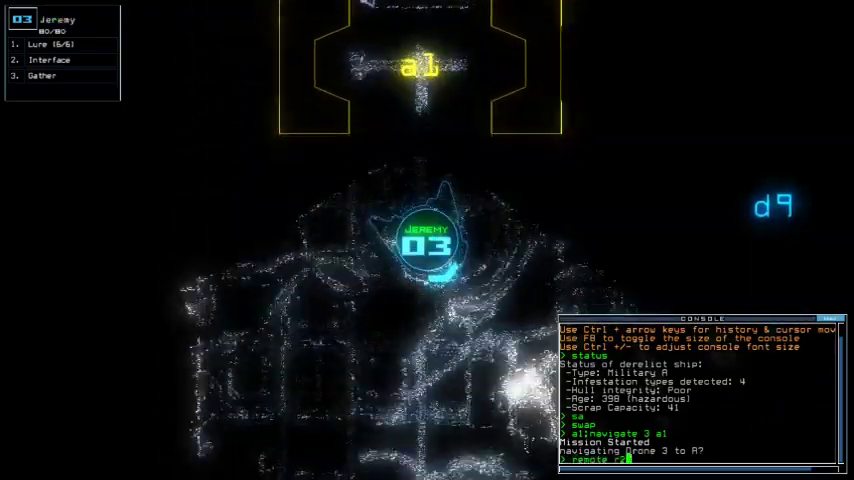
pyautogui.write('2')
# Remotely power room r2 and open doors d5, d9 and d10.
pyautogui.press('Return')
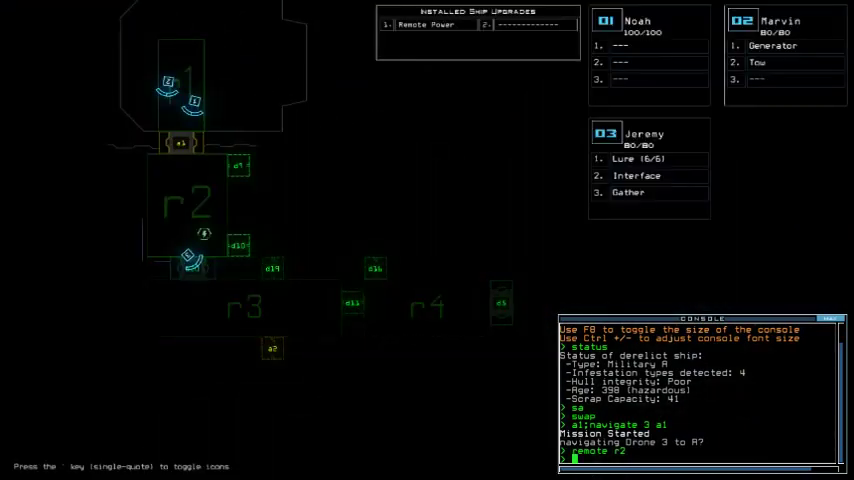
pyautogui.write('5')
pyautogui.press('Return')
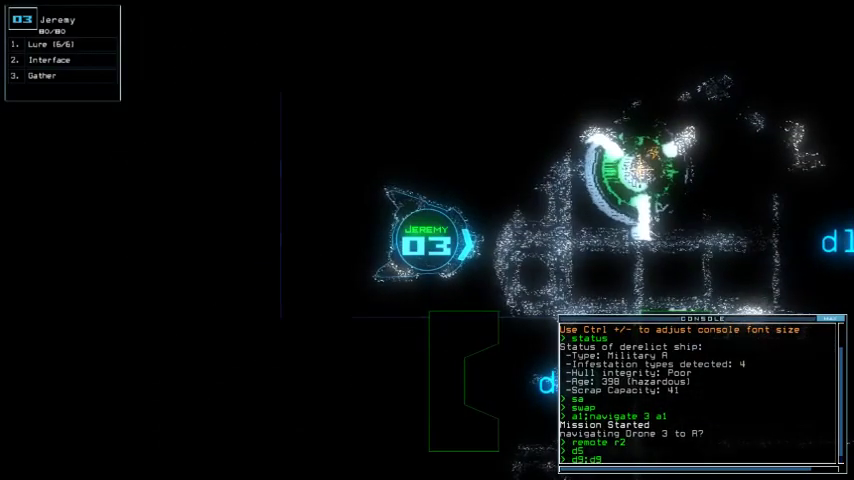
pyautogui.press('Return')
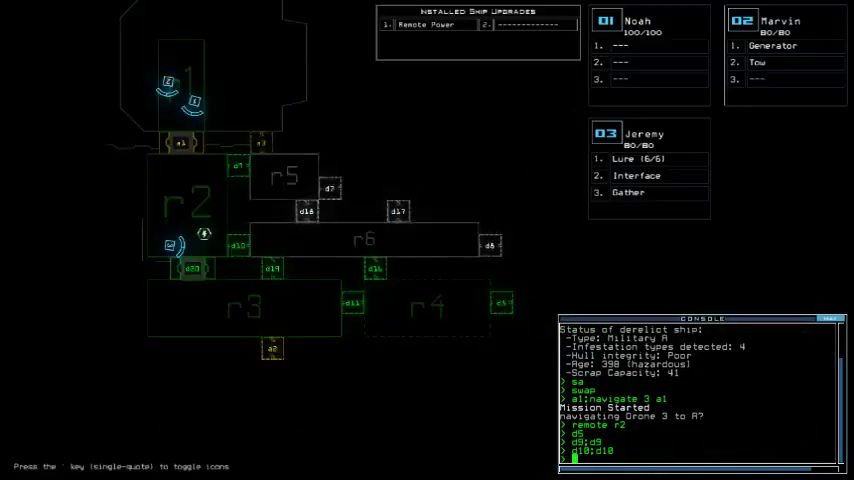
pyautogui.write('l')
# Drop a lure with drone 3, open door d9 and run an equipment exchange.
pyautogui.press('Return')
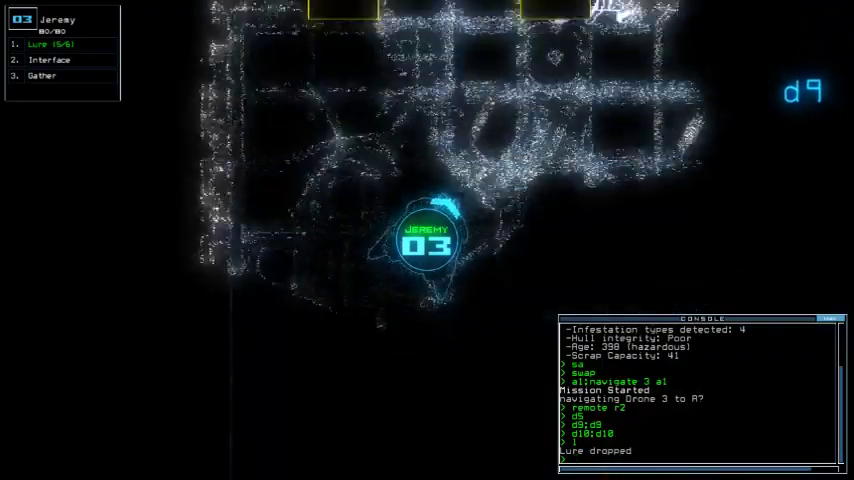
pyautogui.write('d9')
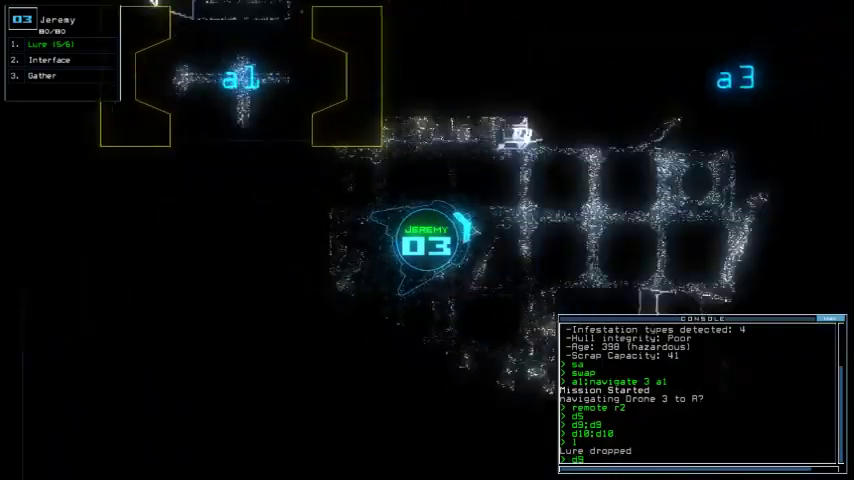
pyautogui.press('Return')
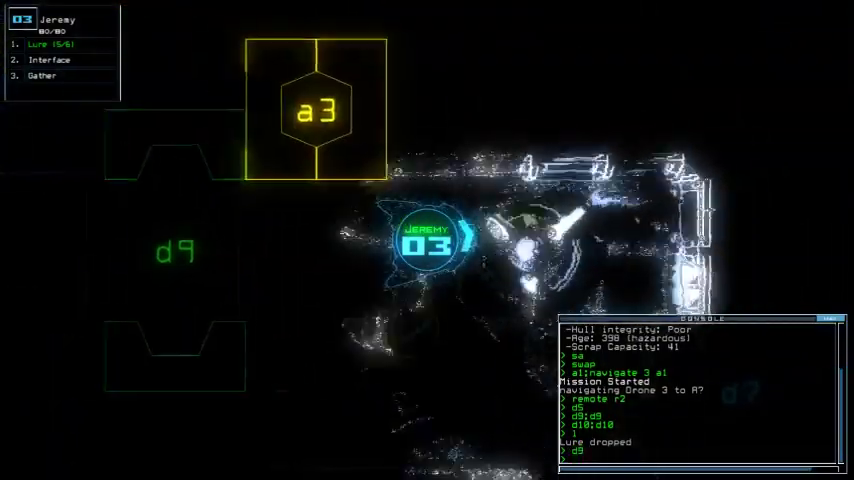
pyautogui.write('swap')
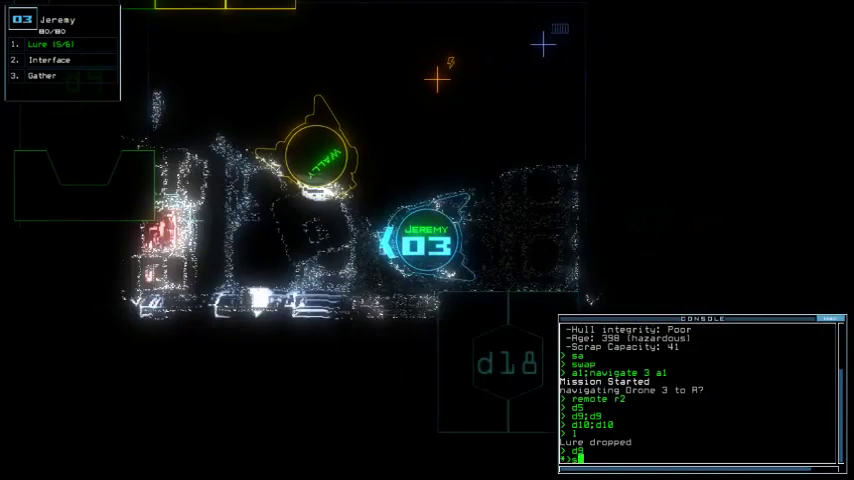
pyautogui.press('Return')
pyautogui.press('Escape')
# Steer drone 2 to the derelict drone, tow it and take its Sensor.
pyautogui.press('2')
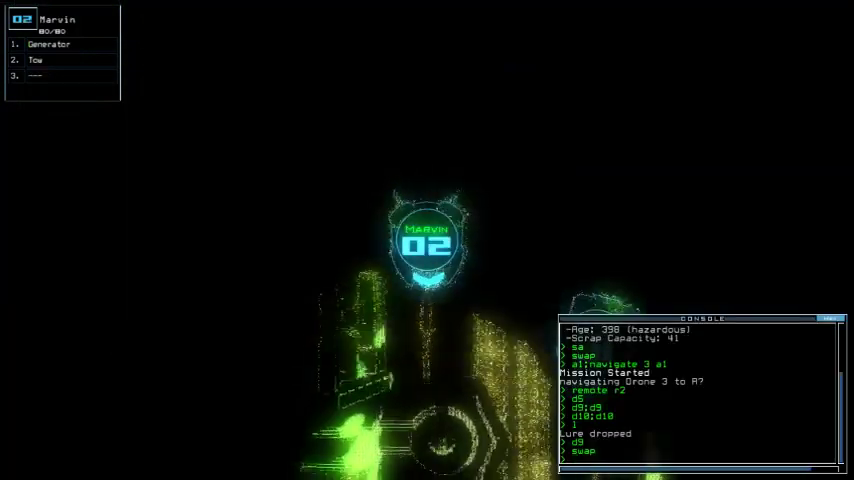
pyautogui.write('1')
pyautogui.press('Up')
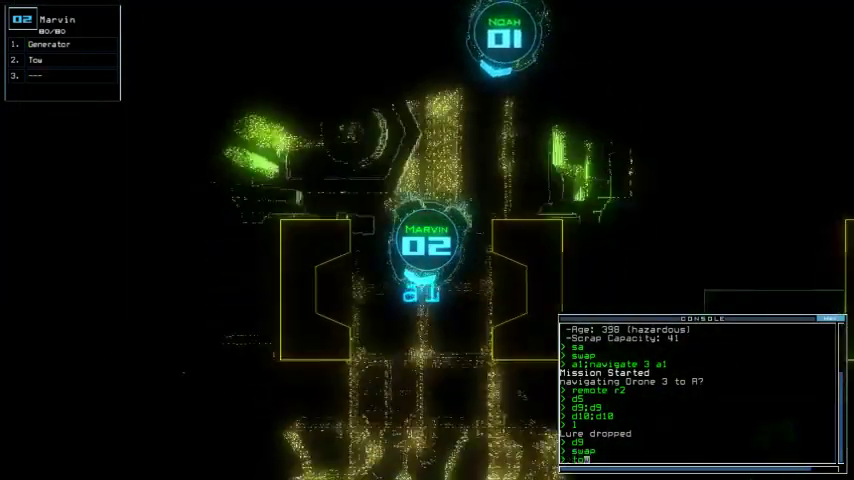
pyautogui.write('tow')
pyautogui.press('Right')
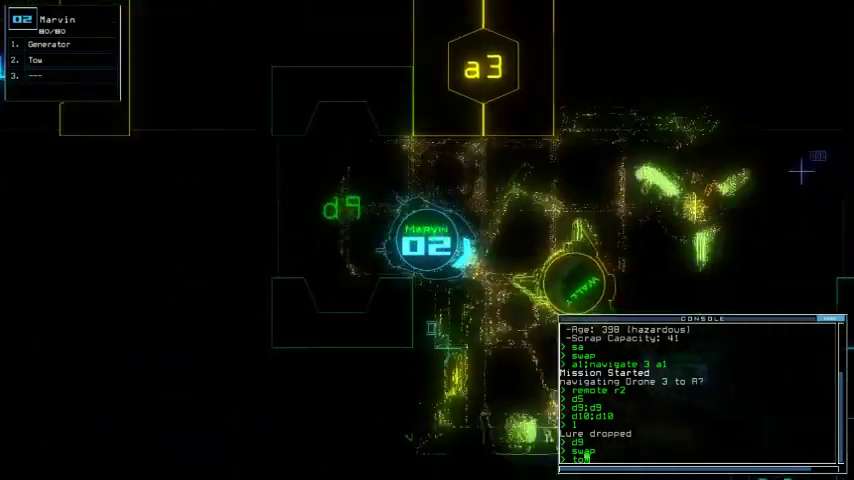
pyautogui.press('Right')
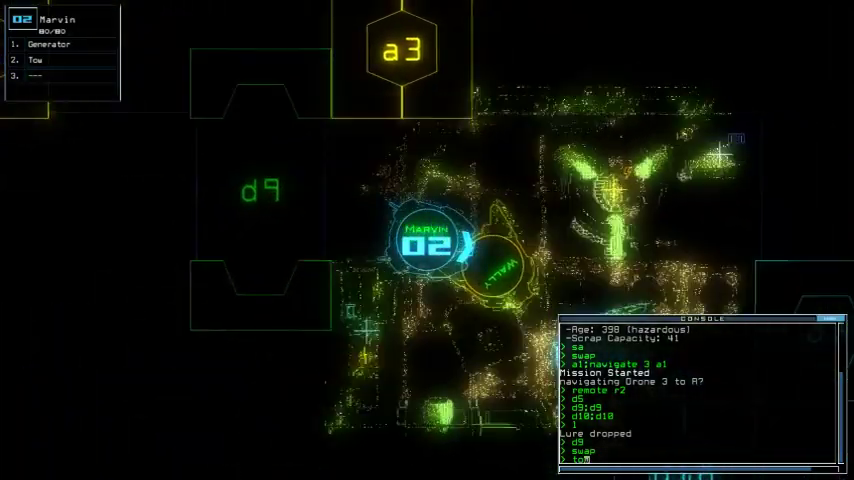
pyautogui.write('p')
pyautogui.press('Return')
pyautogui.press('Escape')
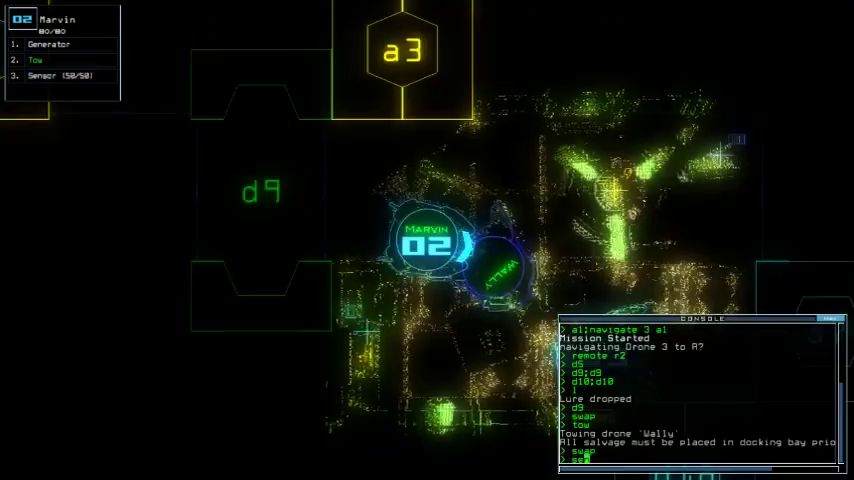
pyautogui.write('sensor')
# Drop two sensors with drone 2 and send it back to r1.
pyautogui.press('Return')
pyautogui.write('se')
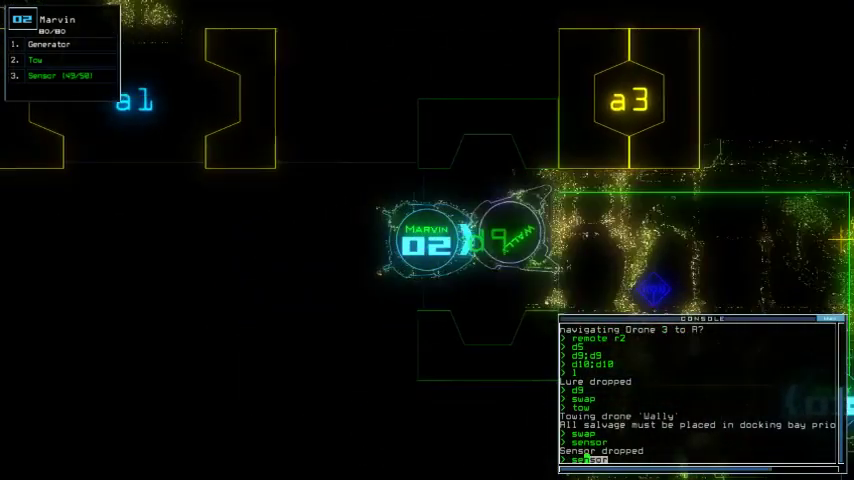
pyautogui.press('Return')
pyautogui.write('a')
pyautogui.press('Return')
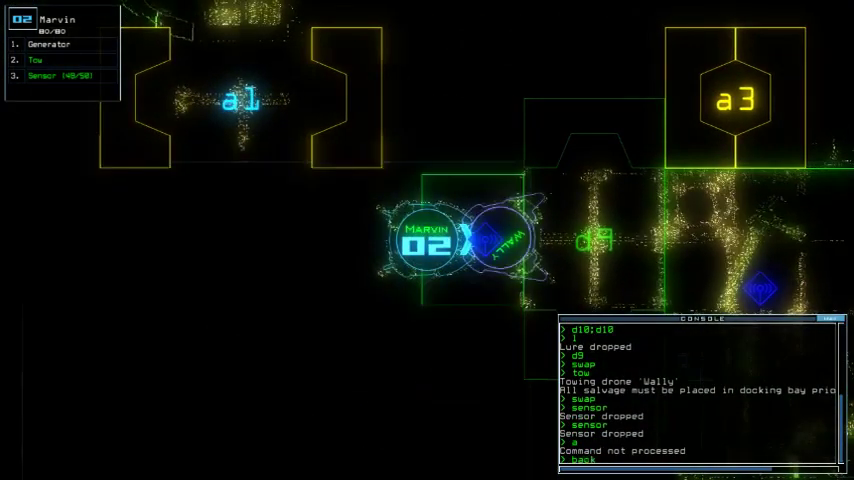
pyautogui.press('Return')
pyautogui.write('remote')
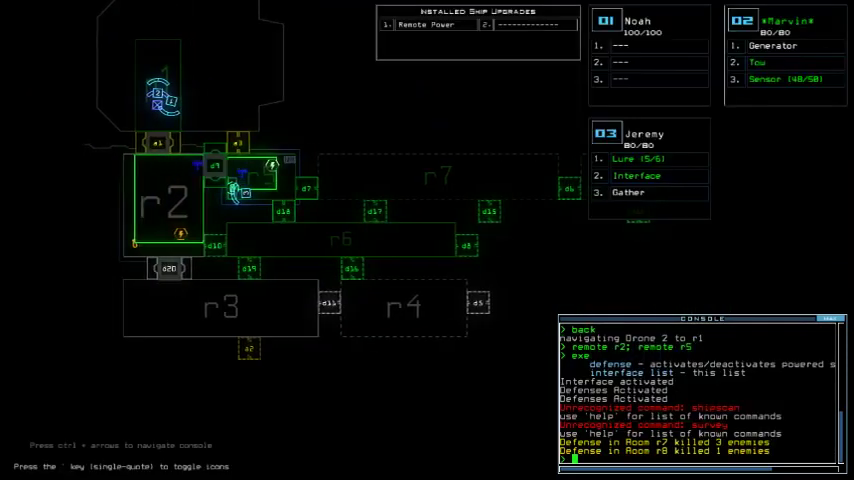
pyautogui.write('df')
# Run room defenses to kill the enemies in r7 and r8, then switch them off.
pyautogui.press('Return')
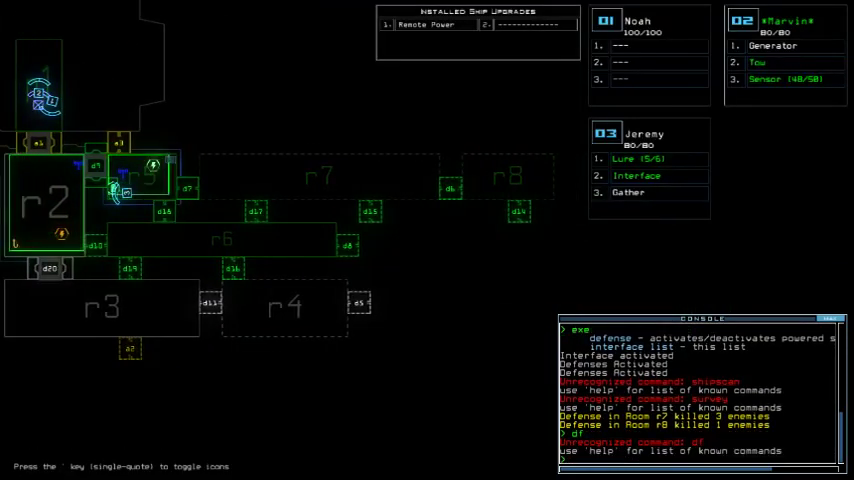
pyautogui.write('ense')
pyautogui.press('Return')
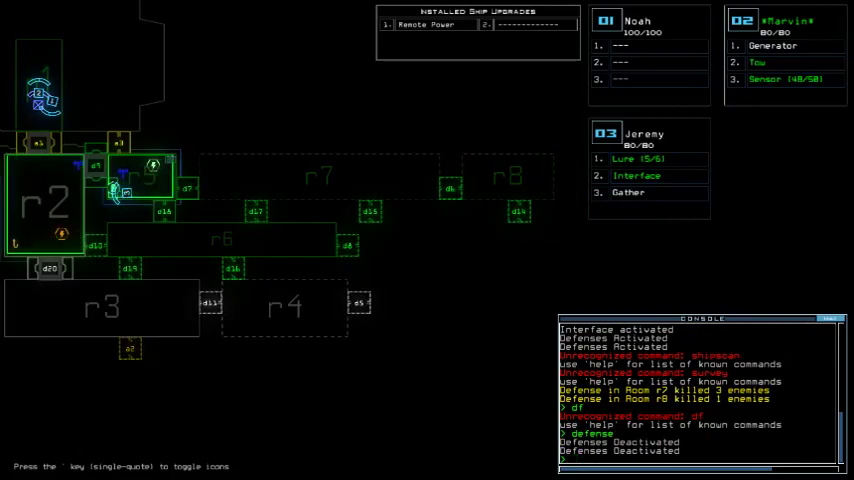
pyautogui.write('d7')
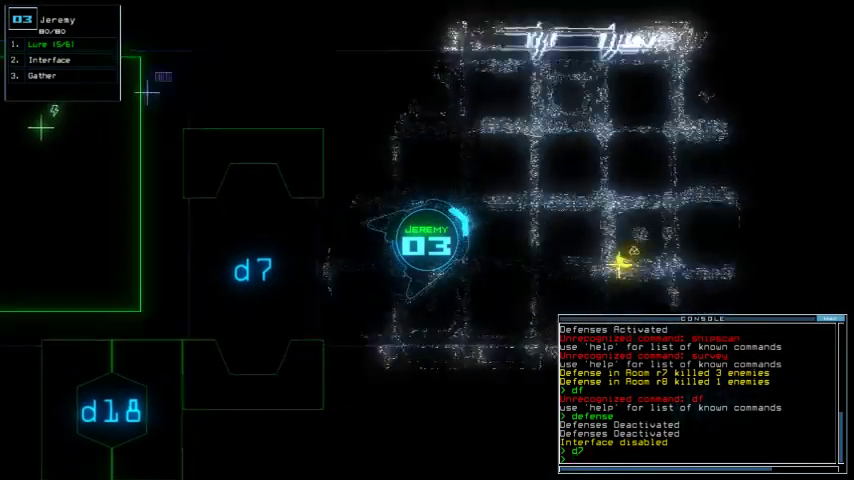
pyautogui.write('g')
# Gather all the scrap in r7 with drone 3 and stop towing the derelict drone.
pyautogui.press('Return')
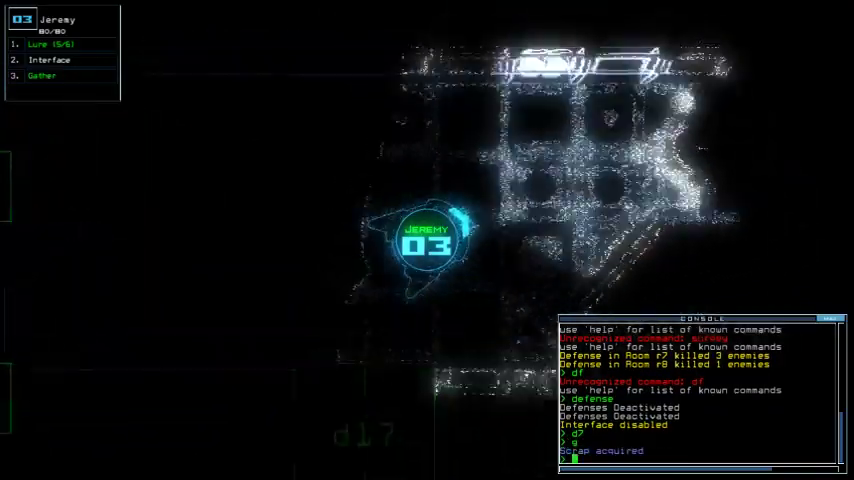
pyautogui.write('tow 2')
pyautogui.press('Return')
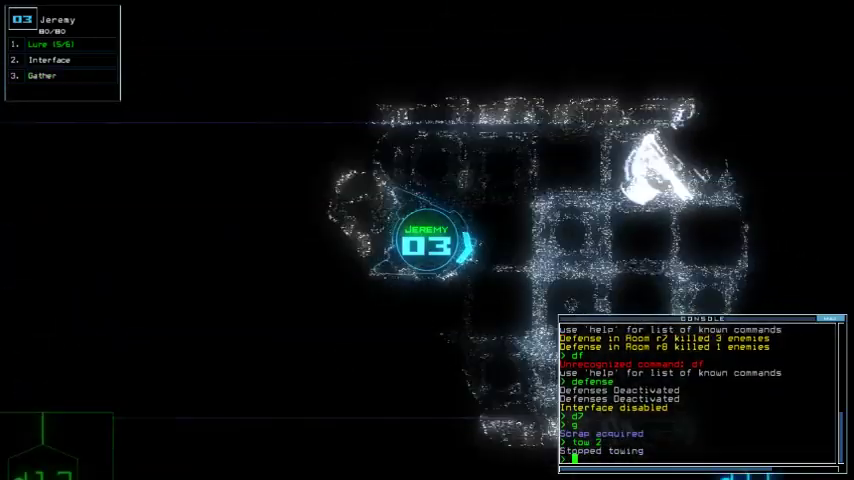
pyautogui.write('navigate 2 navi')
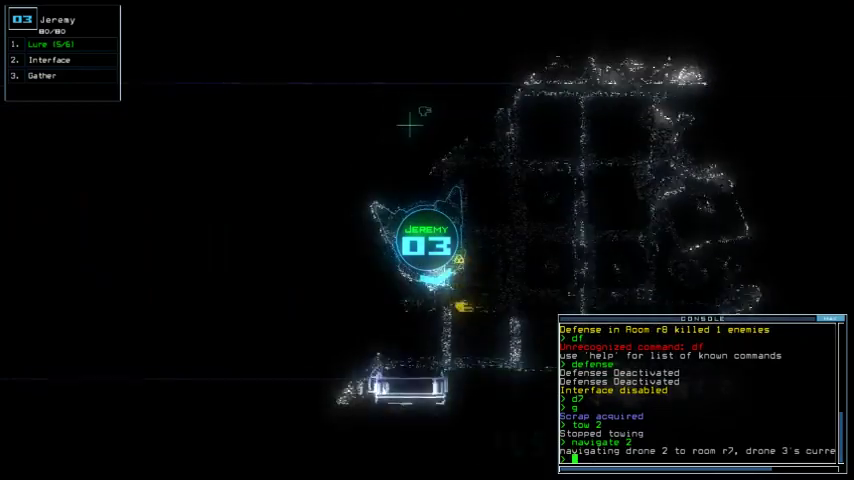
pyautogui.write('g')
pyautogui.press('Return')
pyautogui.write('g')
pyautogui.press('Return')
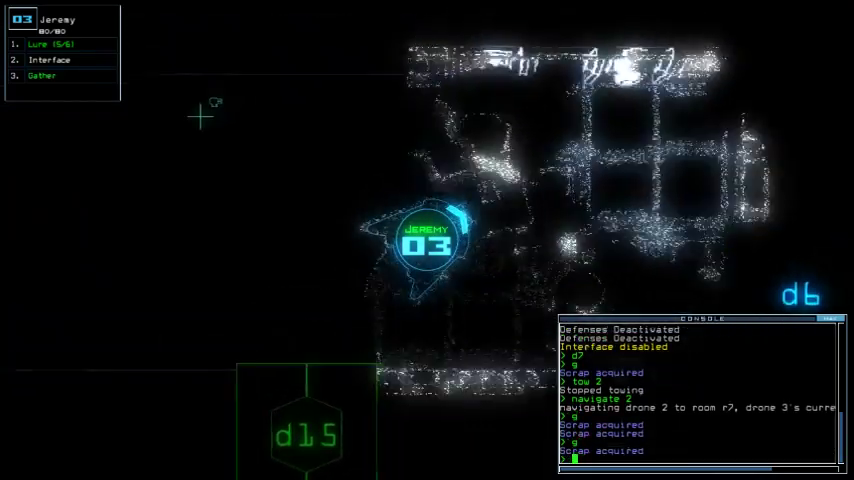
pyautogui.write('d6')
# Open door d6 and gather a jump cell of fuel.
pyautogui.press('Return')
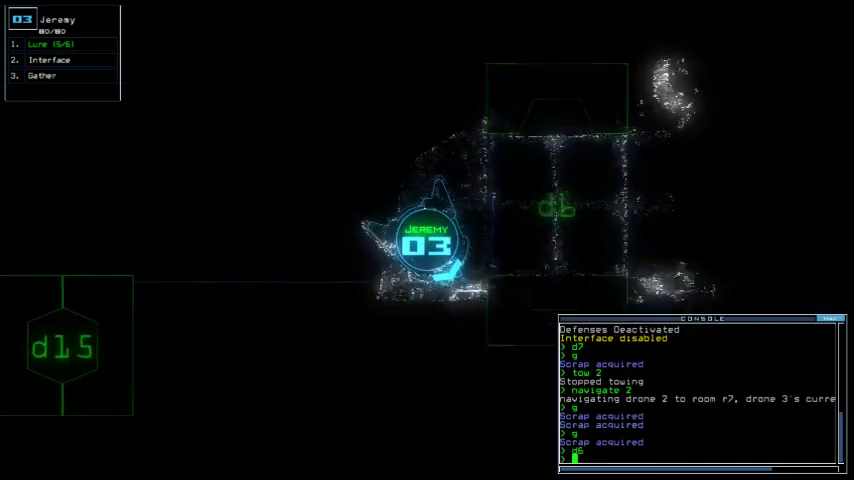
pyautogui.press('Return')
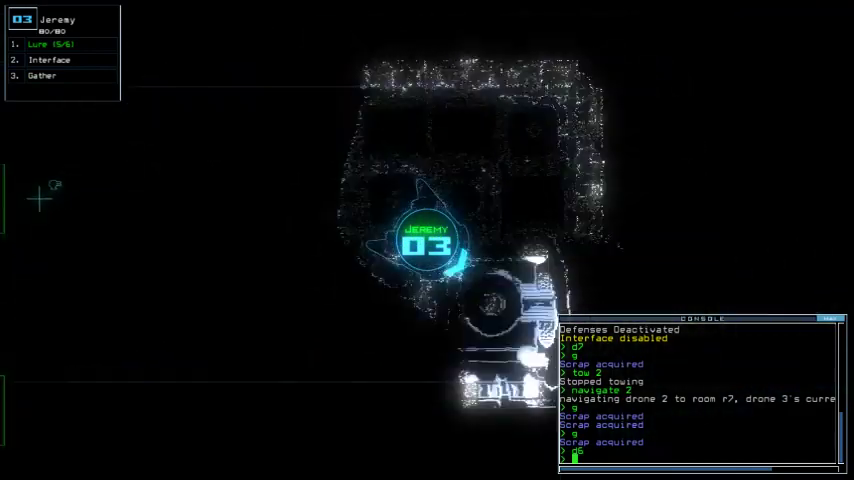
pyautogui.write('g')
pyautogui.press('Return')
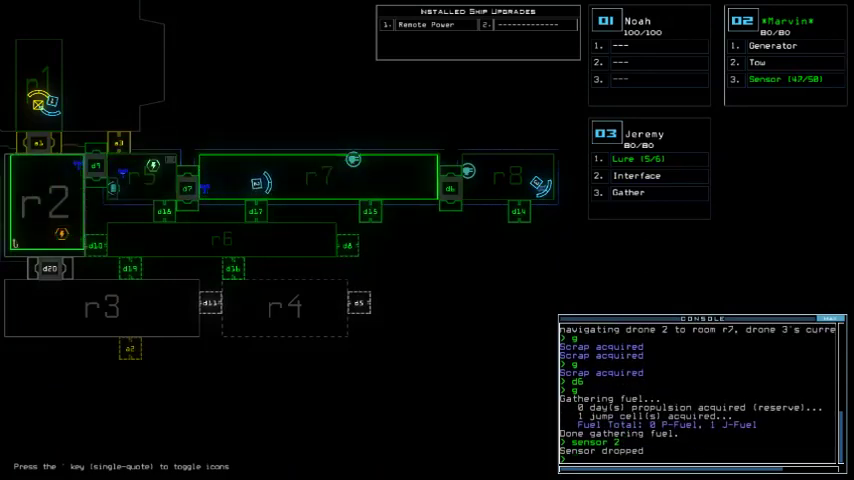
# Drop another sensor with Marvin and send it back toward r1.
pyautogui.press('2')
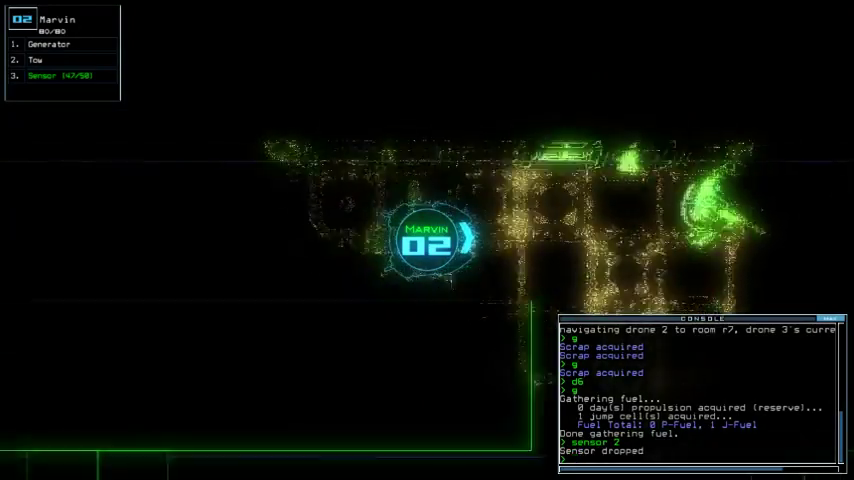
pyautogui.write('sensor')
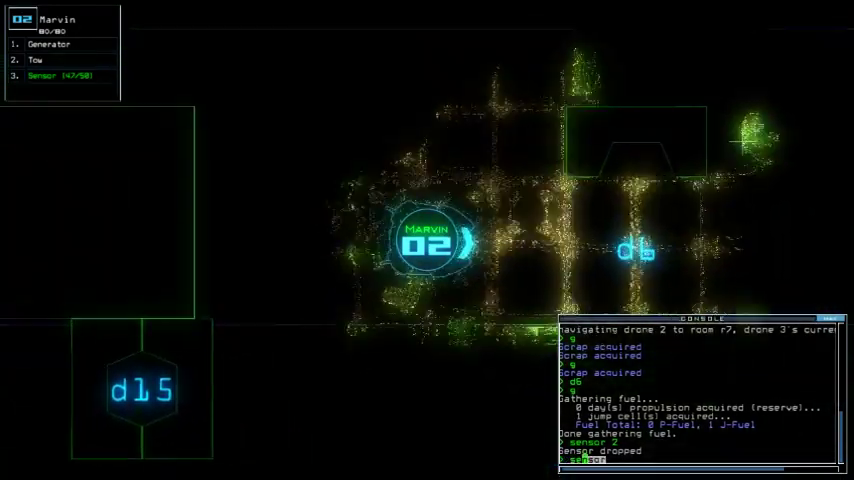
pyautogui.press('Return')
pyautogui.write('b')
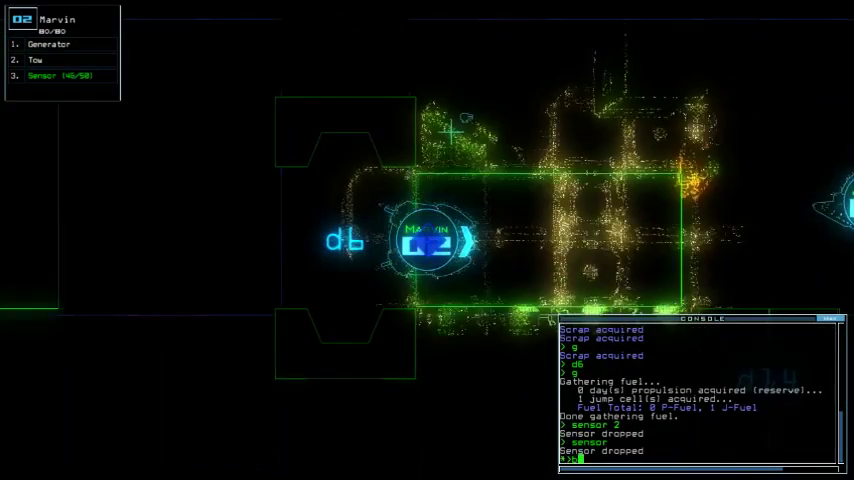
pyautogui.write('ack')
pyautogui.press('Return')
pyautogui.write('3d')
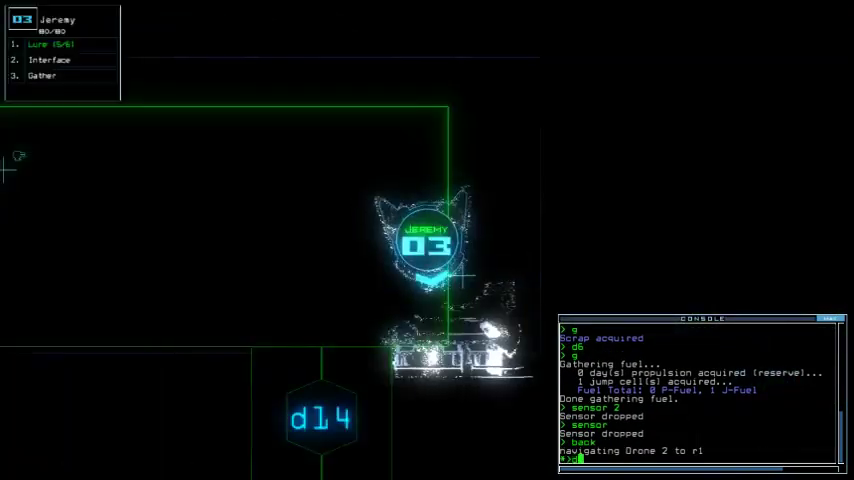
# Open doors d14 and d6 for Jeremy, resend Marvin toward r1, and toggle d17 and d7.
pyautogui.press('Return')
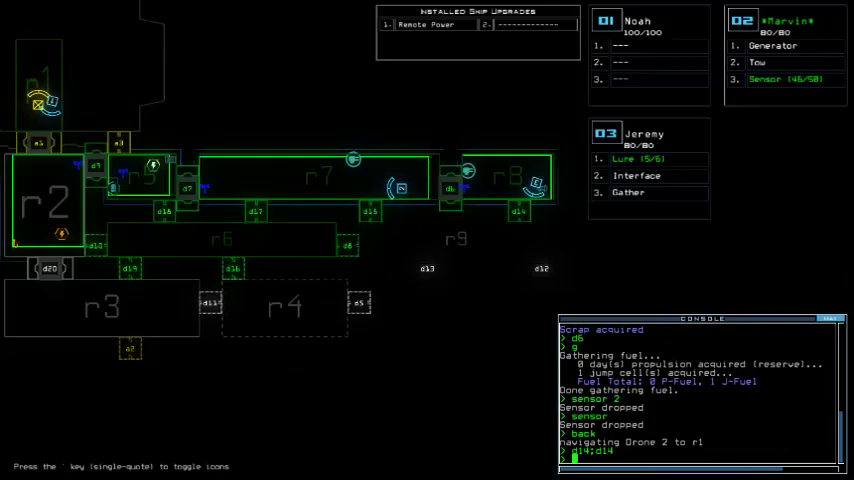
pyautogui.write('d1')
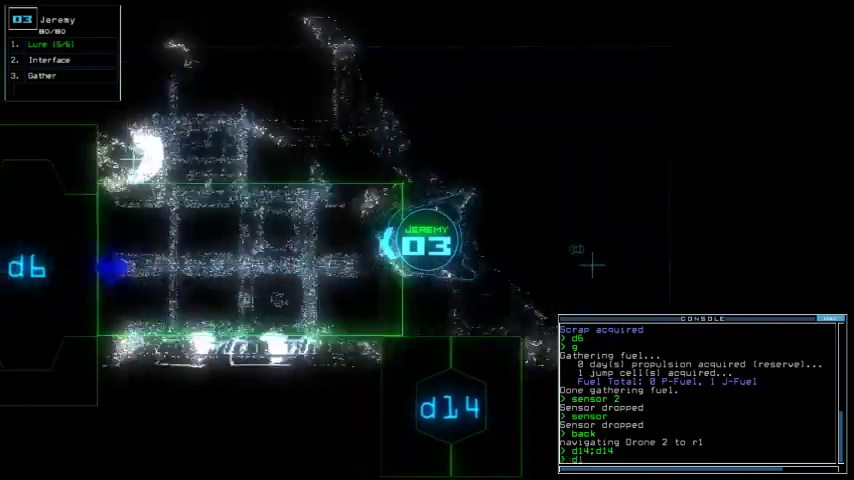
pyautogui.write('4;d6')
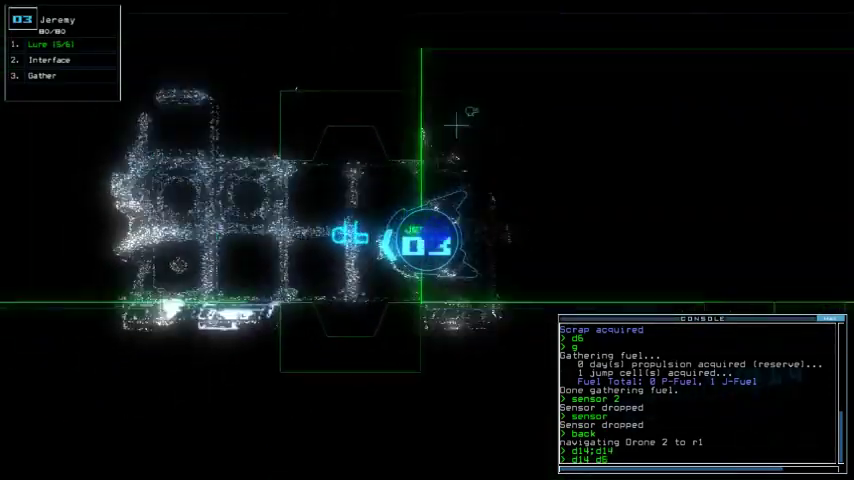
pyautogui.press('Return')
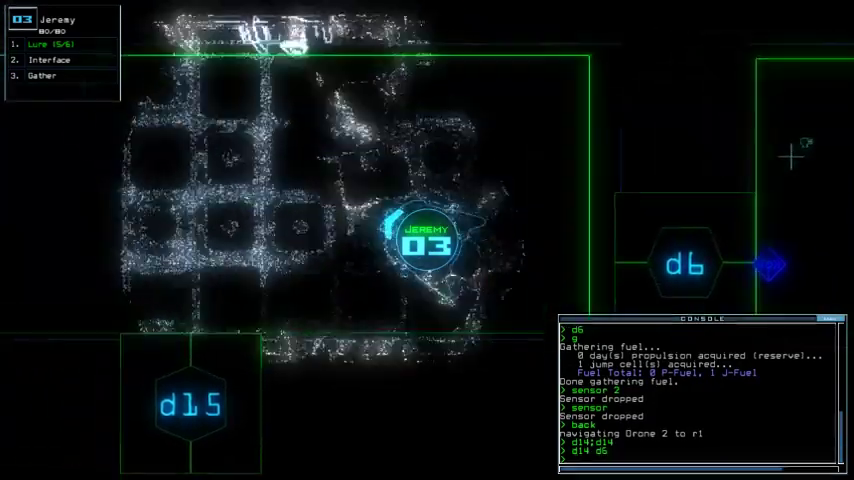
pyautogui.press('2')
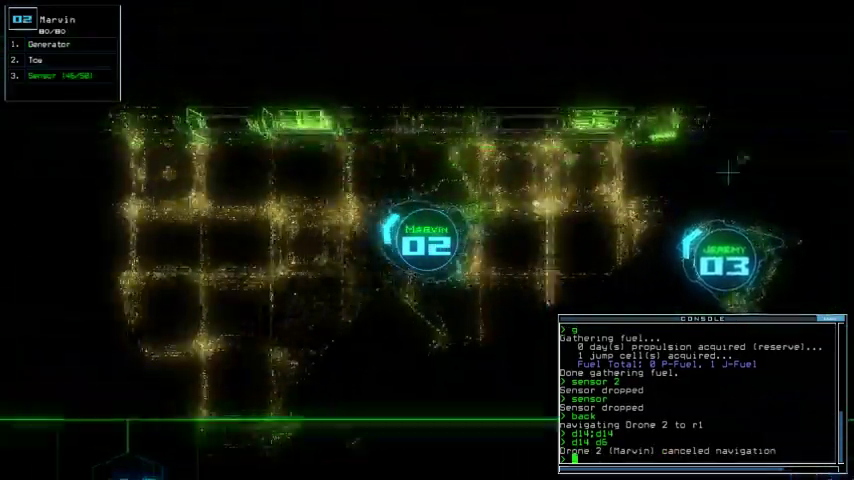
pyautogui.write('back')
pyautogui.press('Return')
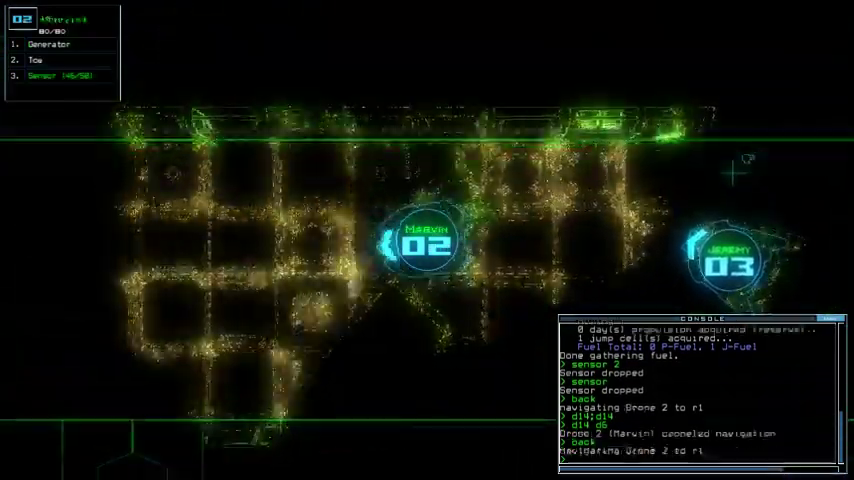
pyautogui.press('3')
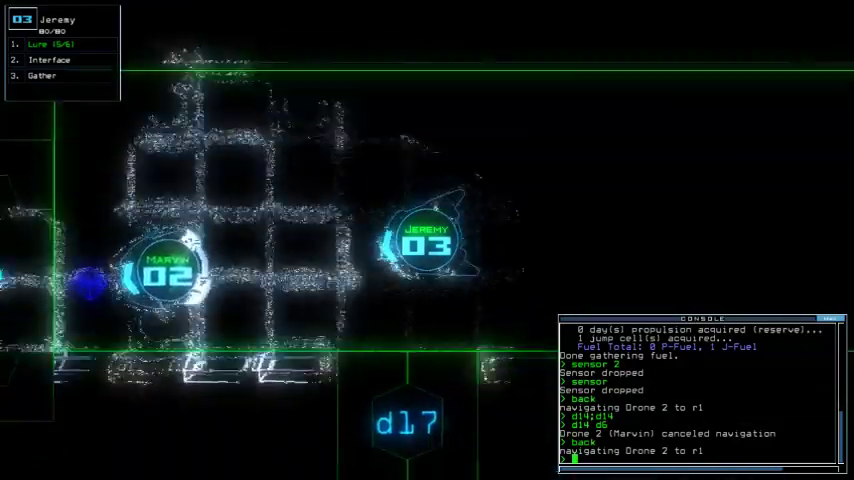
pyautogui.write('d1')
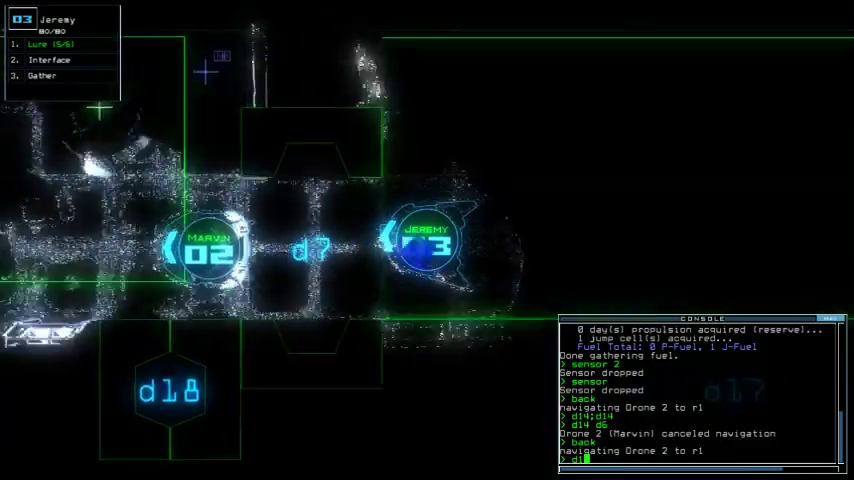
pyautogui.write('7 d7')
pyautogui.press('Return')
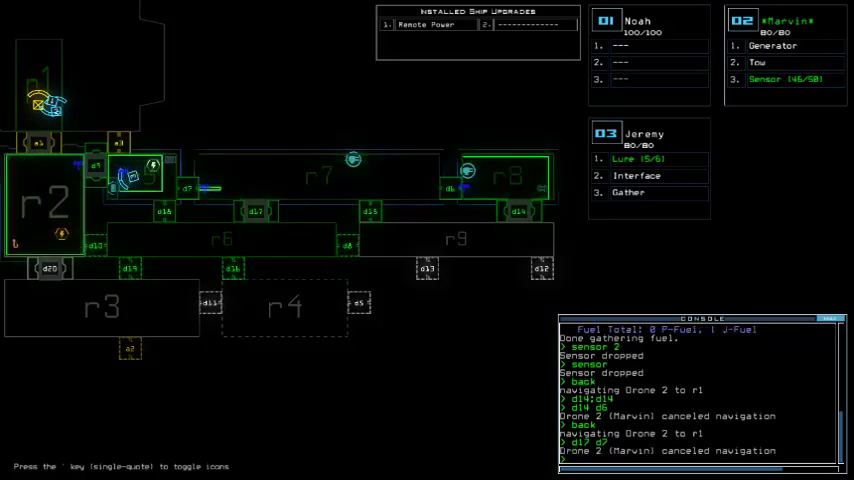
pyautogui.write('3')
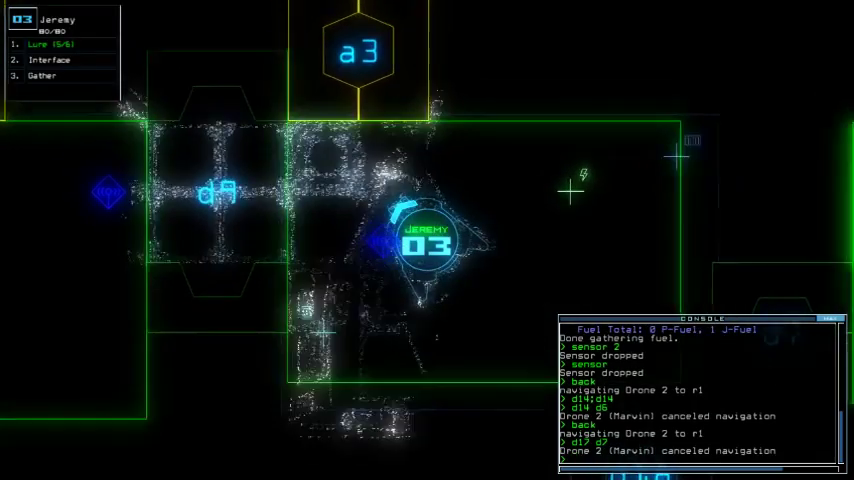
pyautogui.write('cccc')
# Close all open doors, then open d7 to trip the sensor in r7.
pyautogui.press('Return')
pyautogui.write('d7')
pyautogui.press('Return')
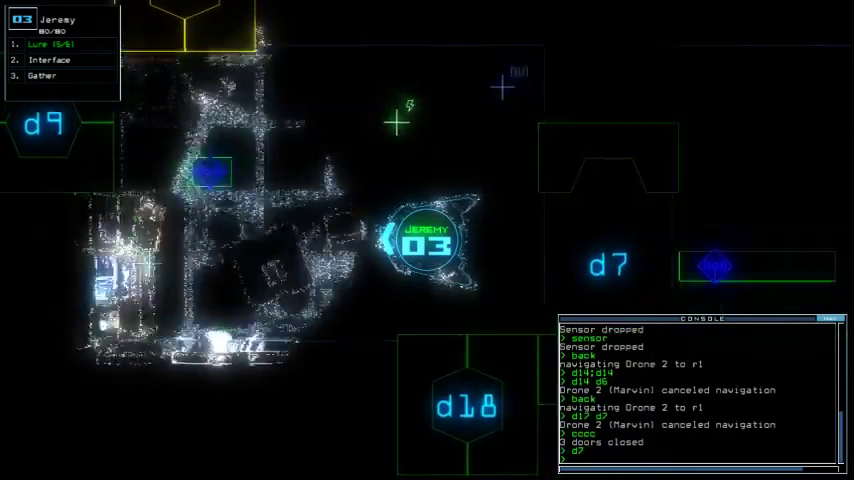
pyautogui.press('Right')
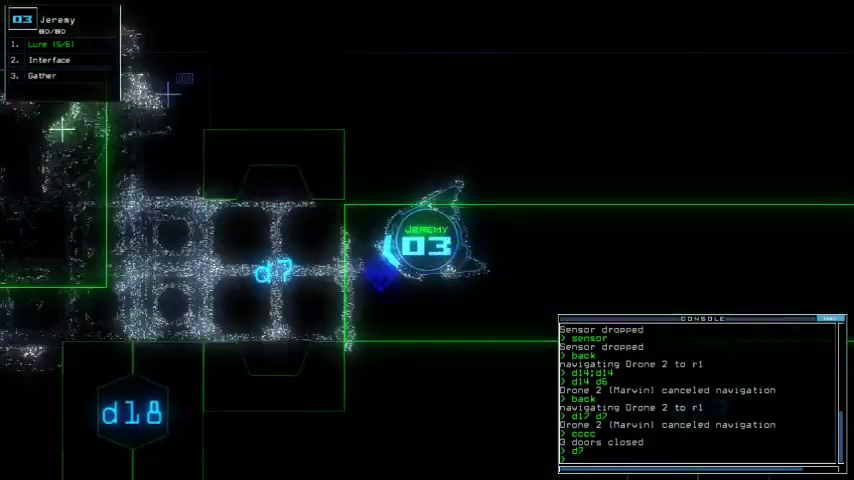
pyautogui.press('Left')
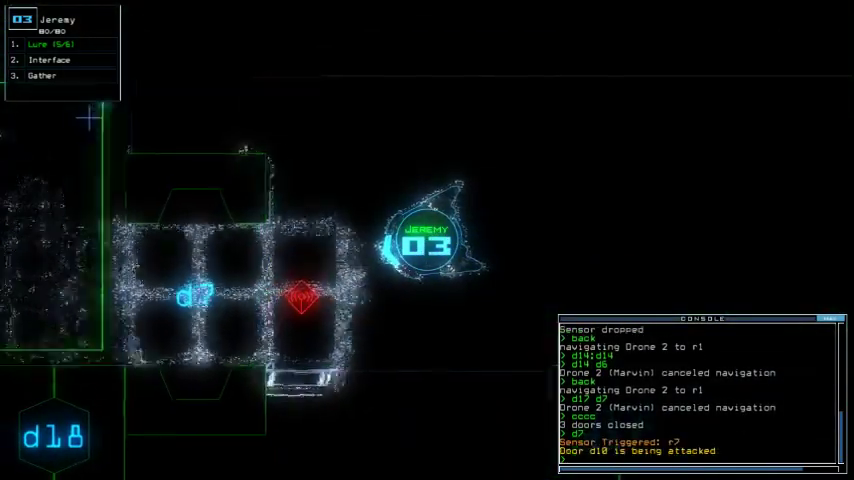
pyautogui.press('Tab')
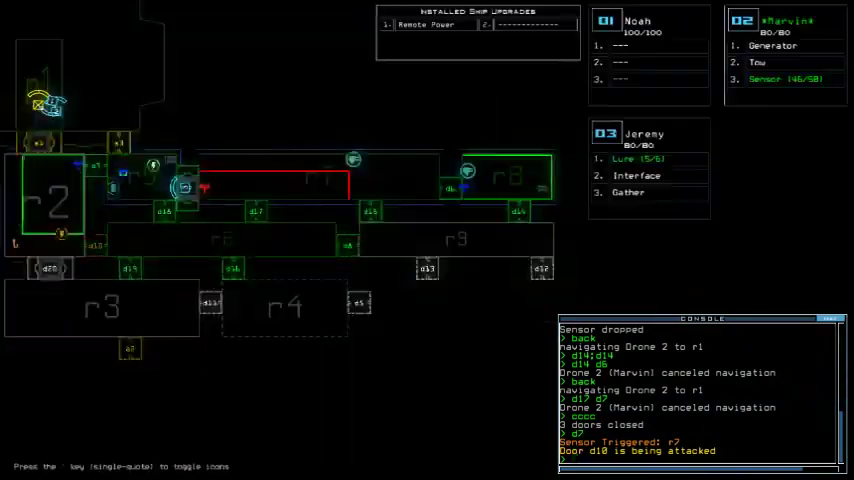
pyautogui.press('Tab')
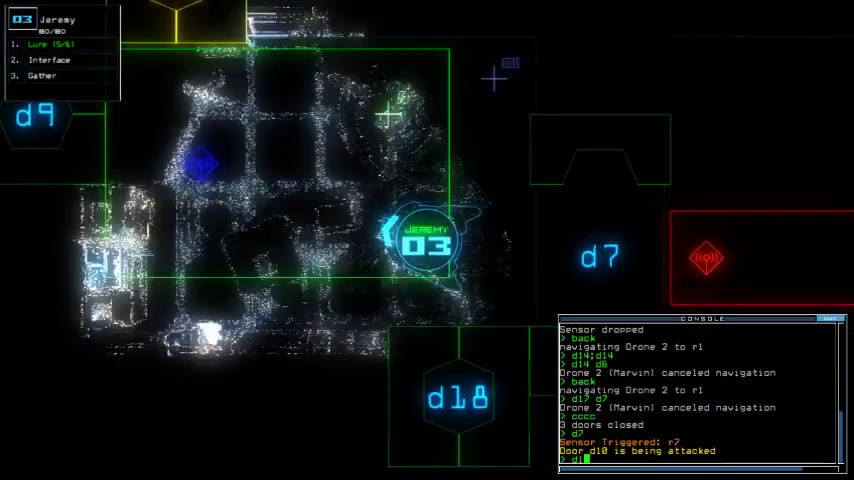
pyautogui.write('d17 d7')
# Shut doors d17 and d7 on the enemies and have Jeremy pick up a lure.
pyautogui.press('Return')
pyautogui.press('Tab')
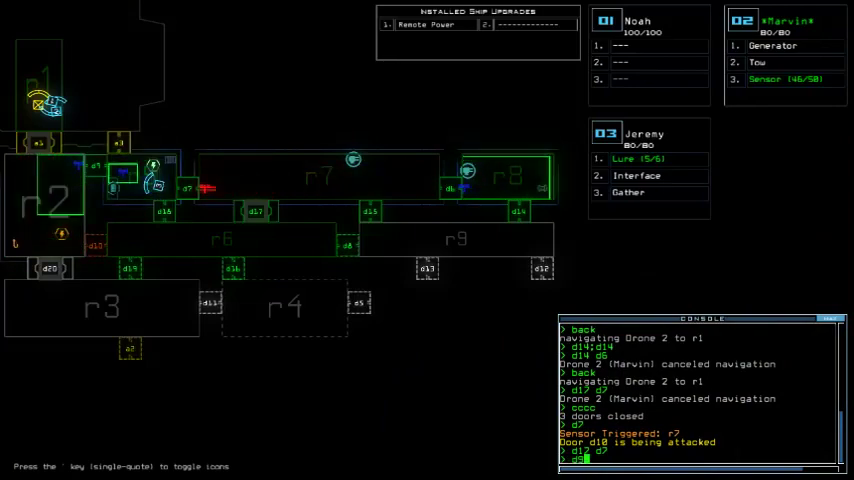
pyautogui.press('Tab')
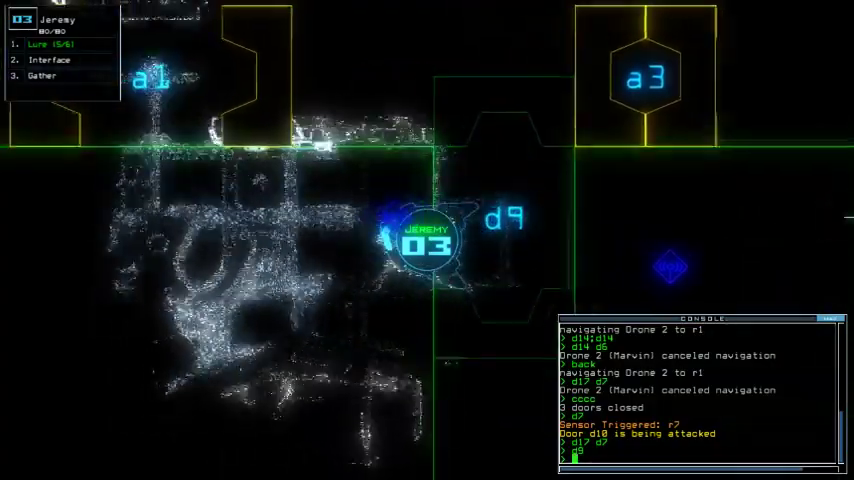
pyautogui.write('pi')
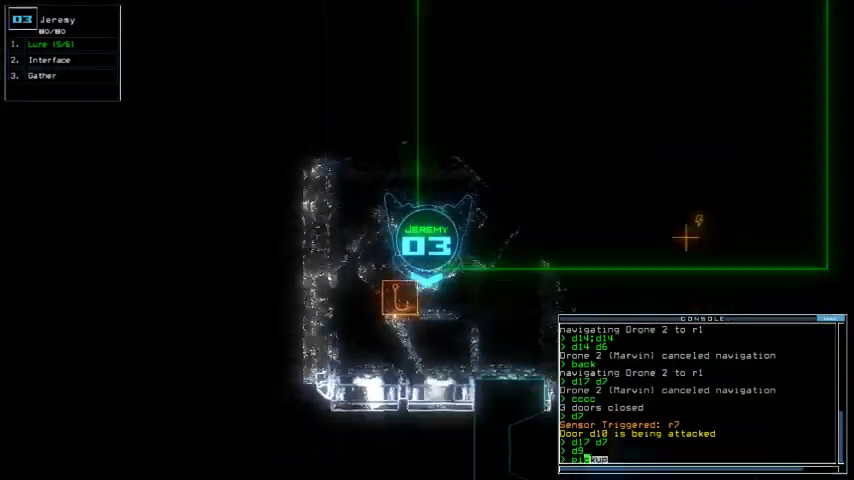
pyautogui.write('ckup')
pyautogui.press('Return')
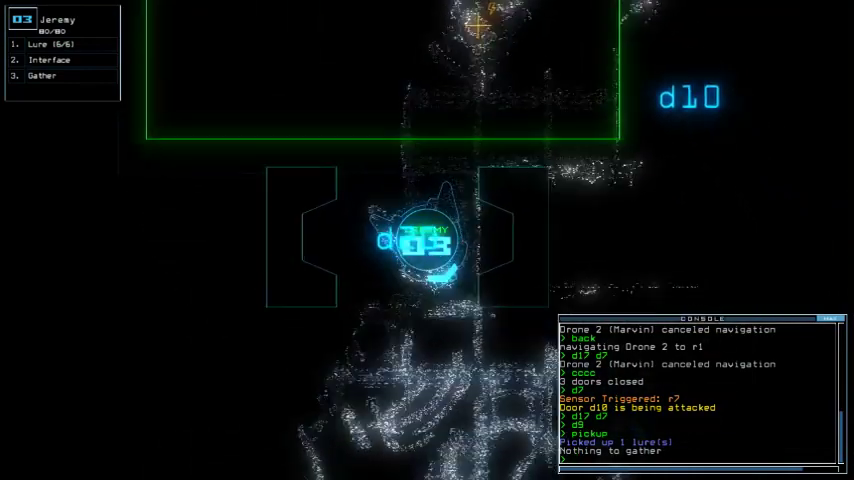
pyautogui.write('1')
# Drop two lures from Jeremy, checking the ship map after each, leaving 4/6.
pyautogui.press('Return')
pyautogui.press('Tab')
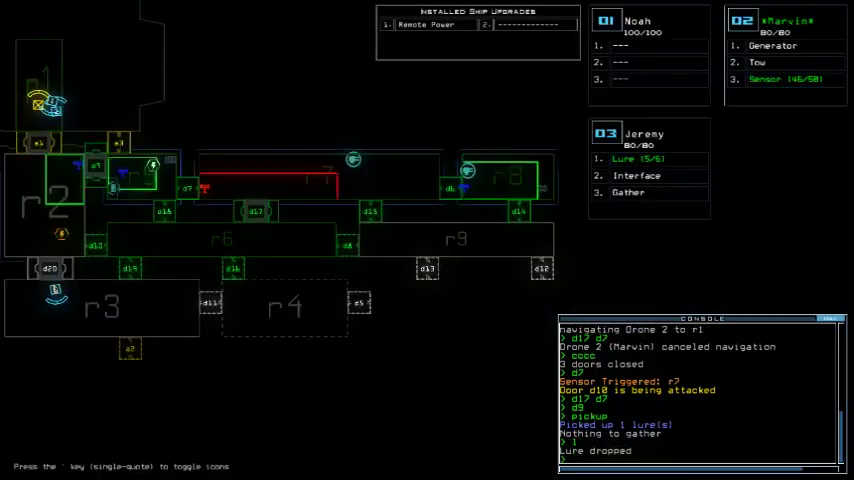
pyautogui.press('Tab')
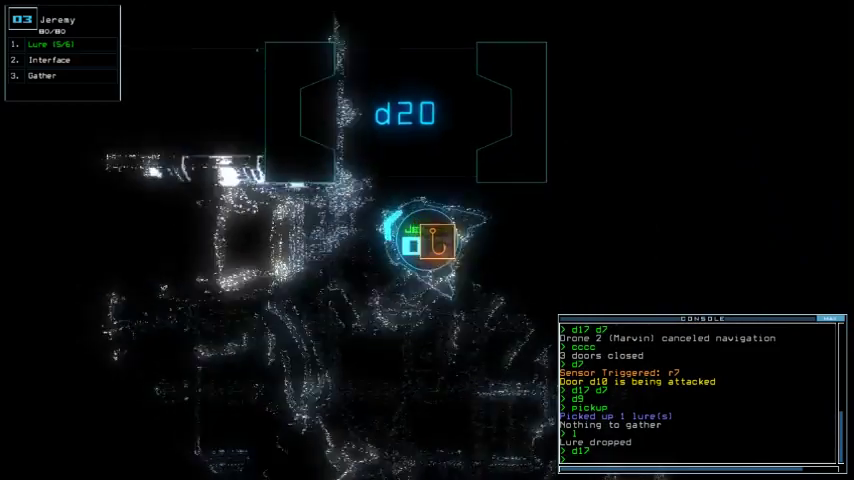
pyautogui.write('l')
pyautogui.press('Return')
pyautogui.press('Tab')
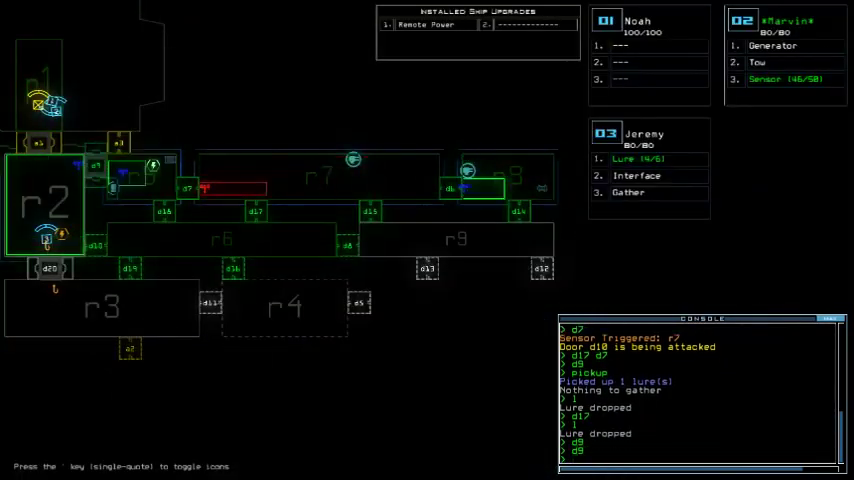
pyautogui.press('Tab')
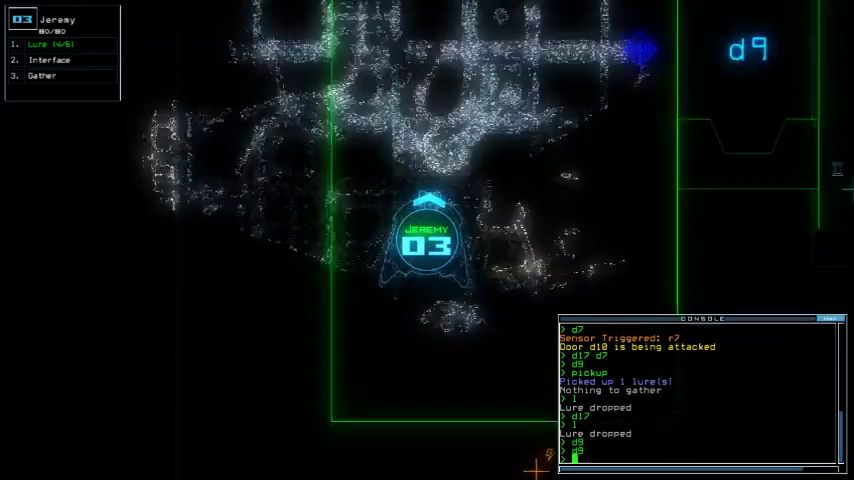
pyautogui.write('exe')
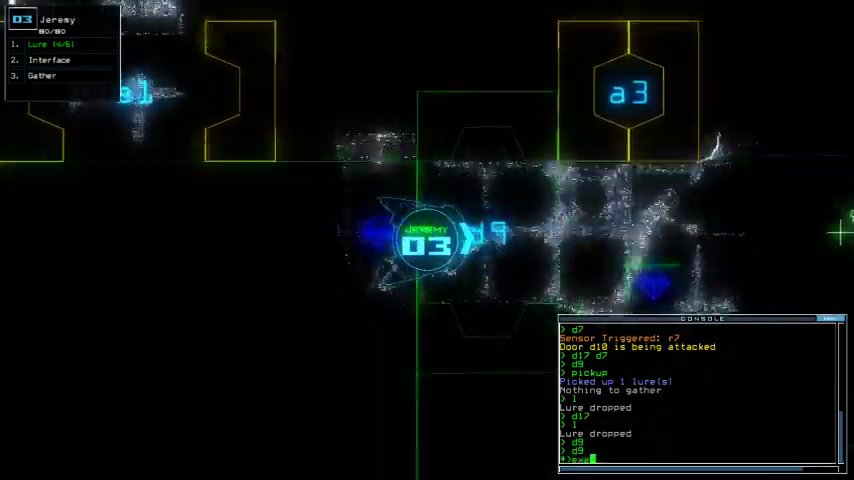
# Run the room defenses to kill enemies, turn them off, and close the last open door.
pyautogui.press('Return')
pyautogui.write('fense')
pyautogui.press('Return')
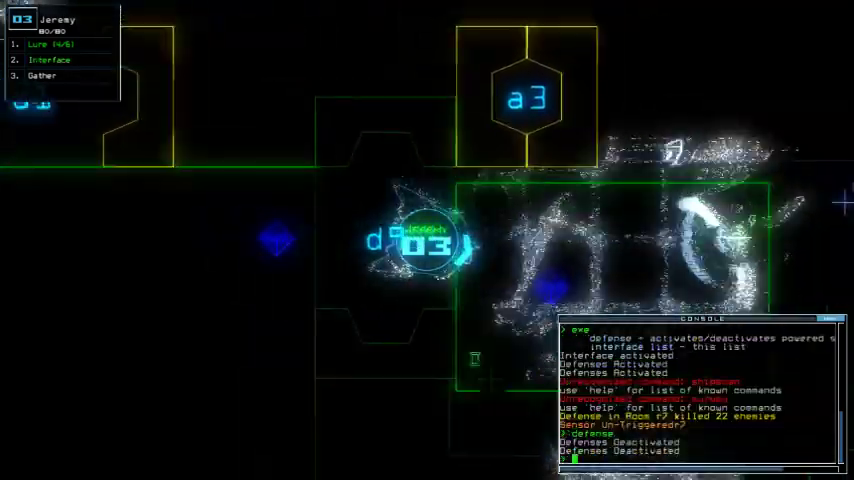
pyautogui.write('cccc')
pyautogui.press('Return')
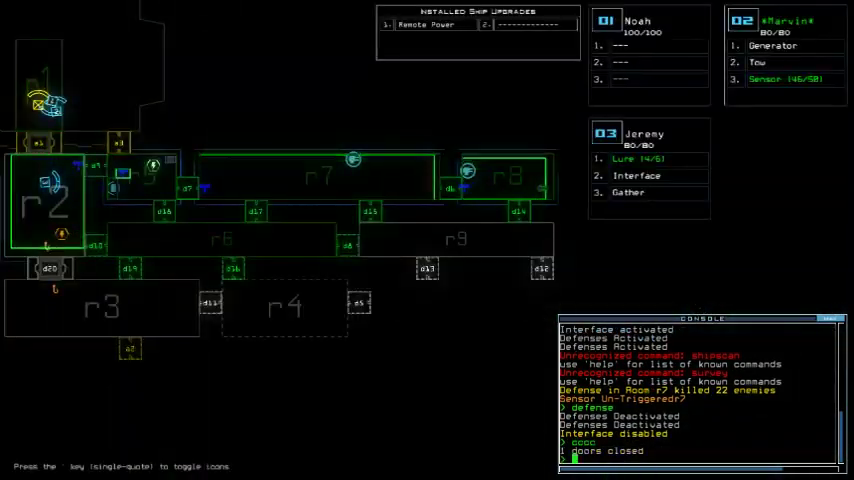
pyautogui.press('Tab')
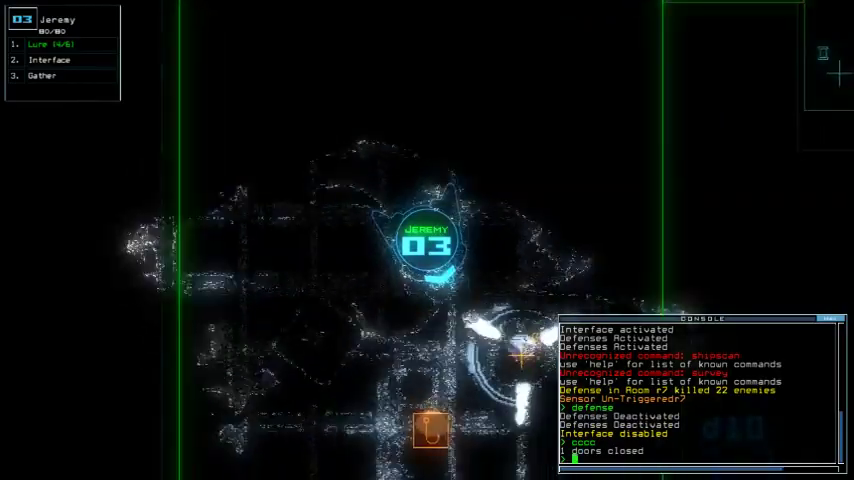
pyautogui.write('d10')
# Open door d10 and gather scrap three times with drone 03.
pyautogui.press('Return')
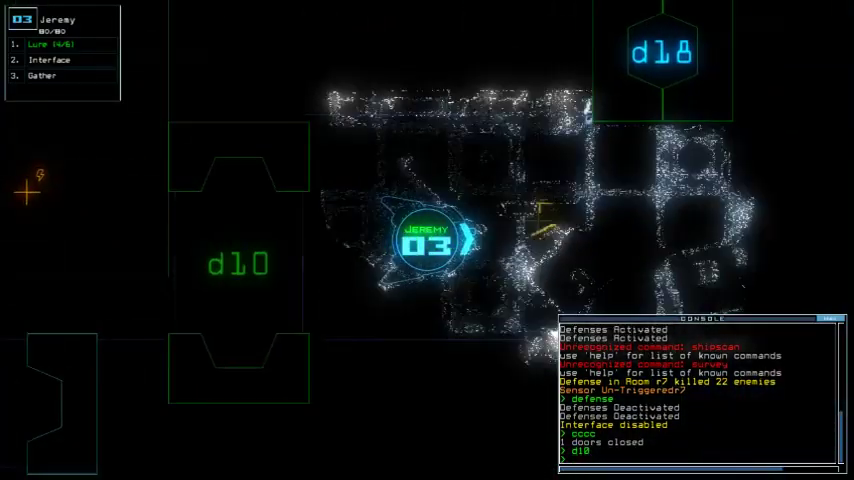
pyautogui.press('Return')
pyautogui.write('g')
pyautogui.press('Return')
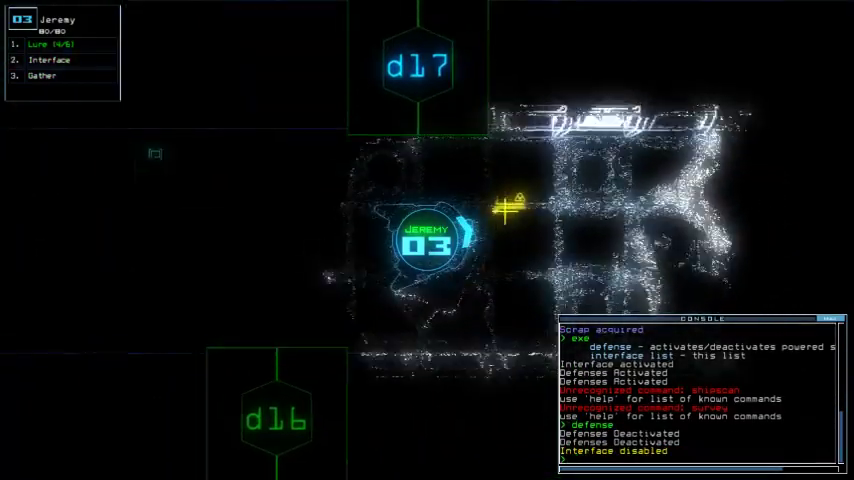
pyautogui.write('g')
pyautogui.press('Return')
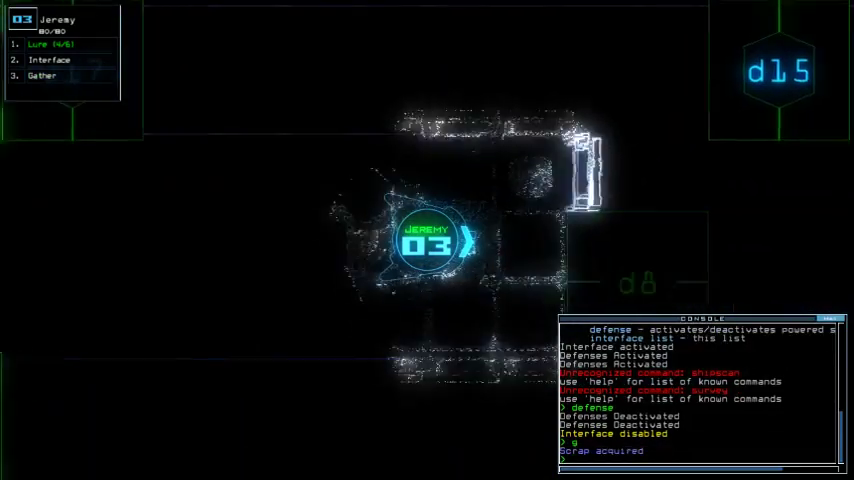
pyautogui.write('d8')
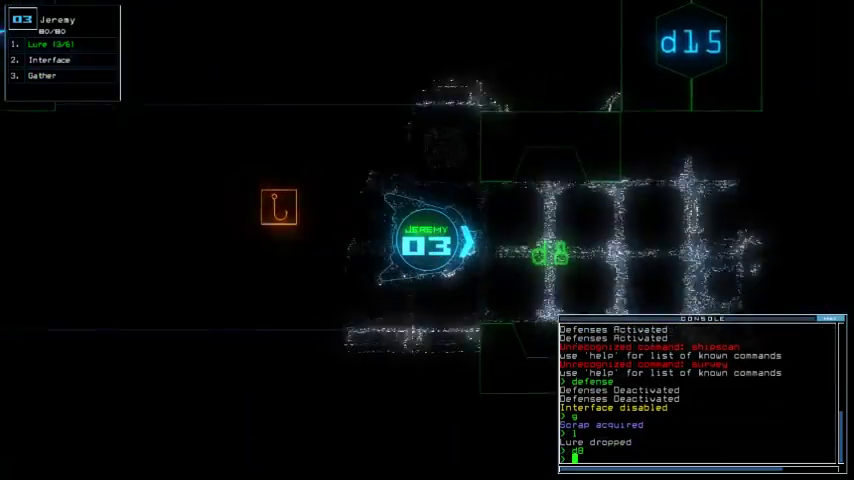
# Open d8 and gather the scrap beyond it, then send drone 02 to drone 03 and drone 03 back to r1.
pyautogui.press('Return')
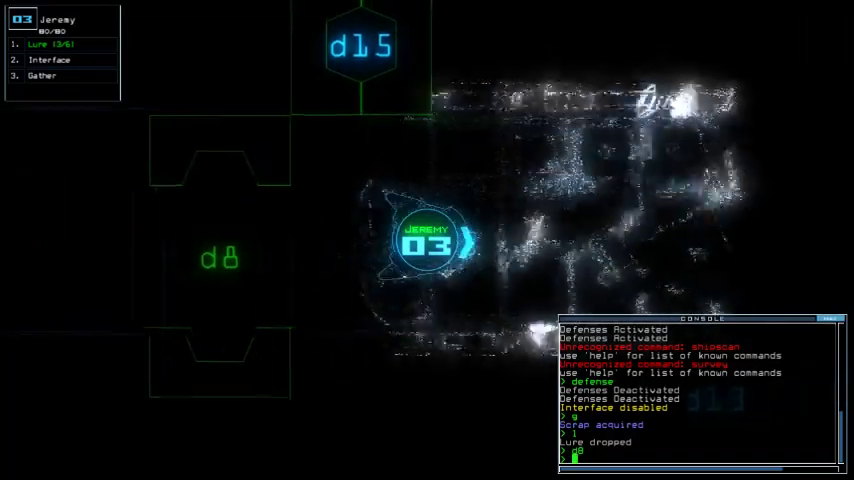
pyautogui.write('g')
pyautogui.press('Return')
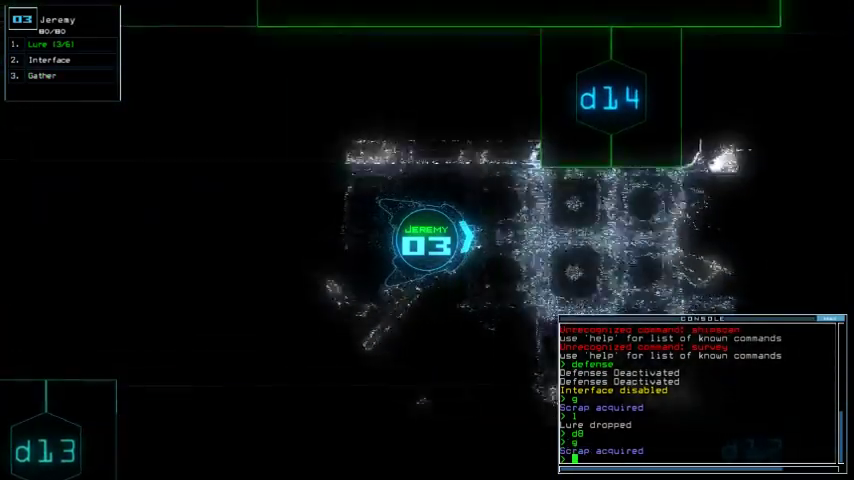
pyautogui.write('navigate 2')
pyautogui.press('Return')
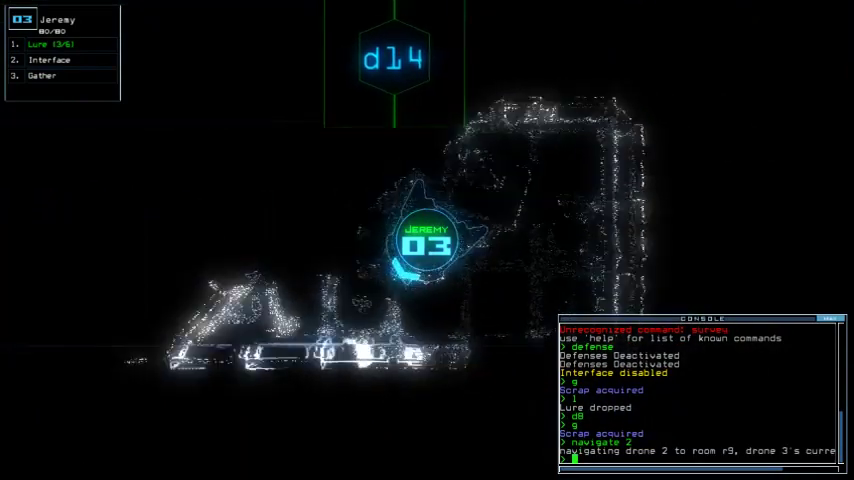
pyautogui.write('back')
pyautogui.press('Return')
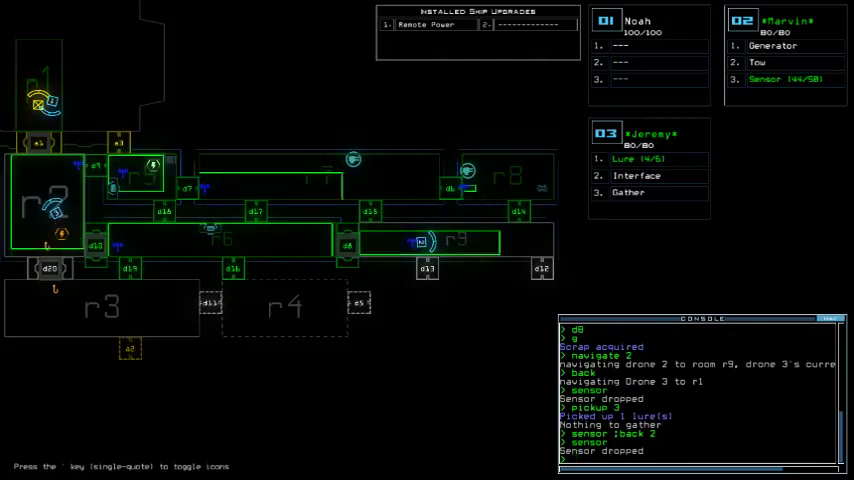
pyautogui.write('back')
# Send drone 02 toward r1 and have drone 03 recover the nearby lure.
pyautogui.press('Return')
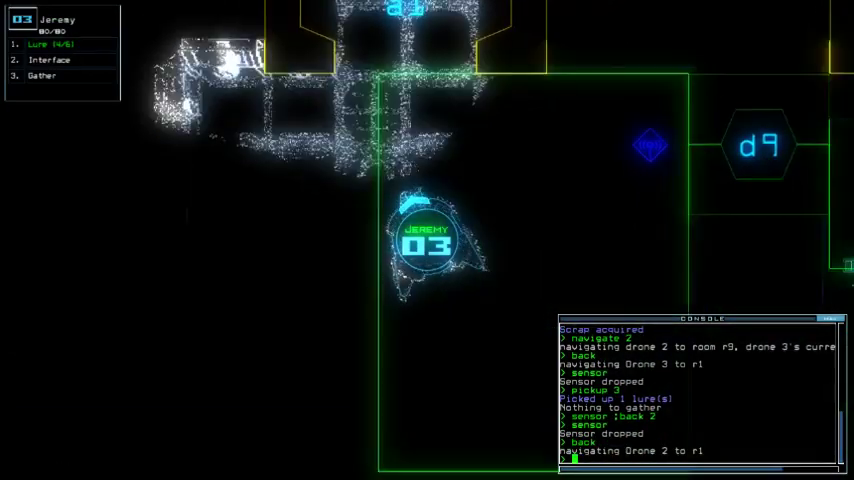
pyautogui.write('pi')
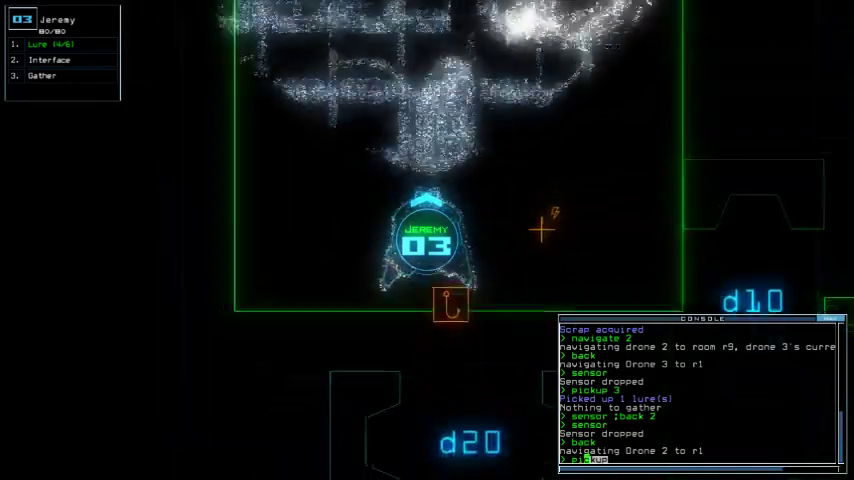
pyautogui.write('ckup')
pyautogui.press('Return')
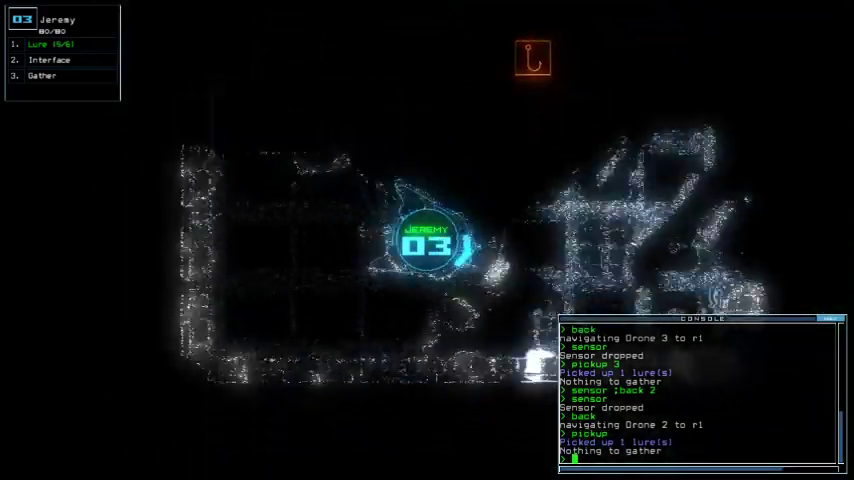
pyautogui.press('2')
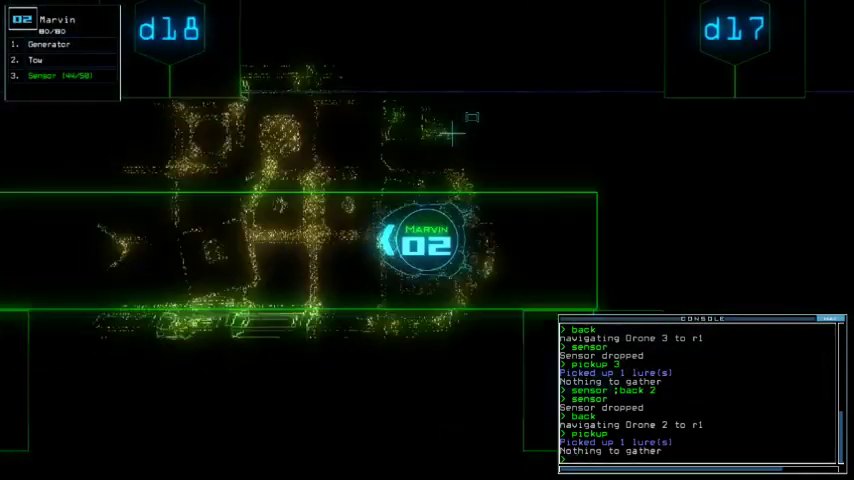
pyautogui.write('navigate')
pyautogui.press('BackSpace')
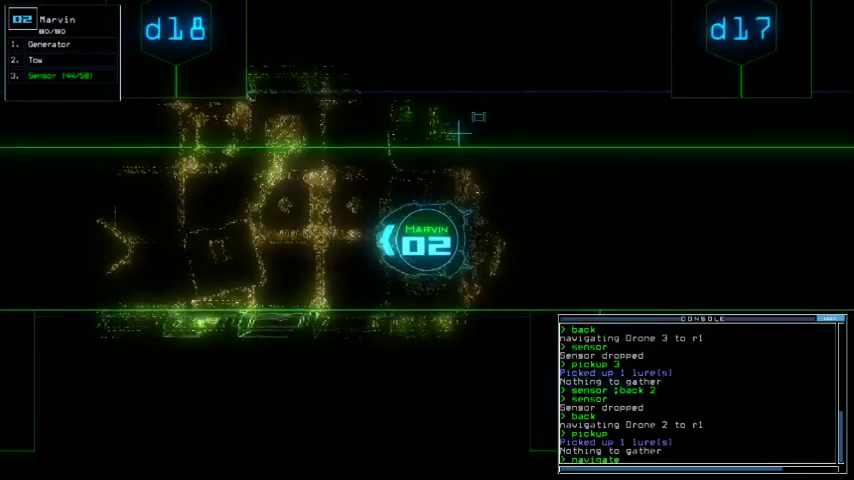
pyautogui.press('Tab')
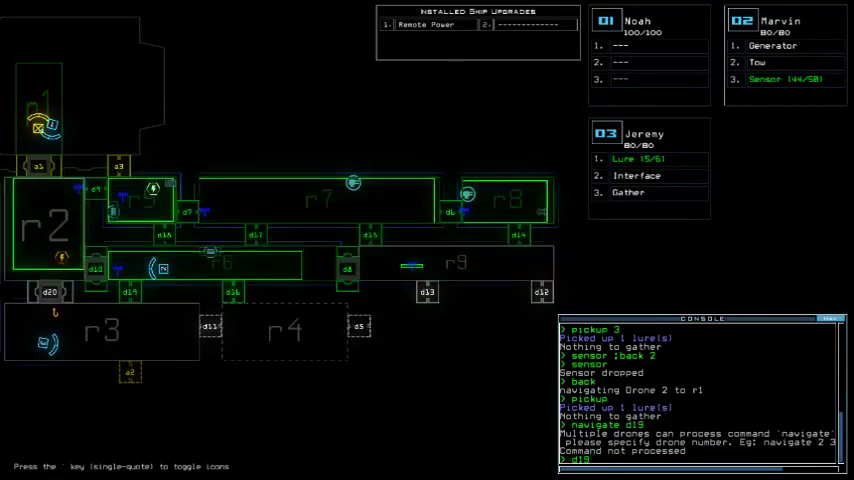
# Open door d19, drop a sensor with drone 02, and resend it toward r1.
pyautogui.press('Return')
pyautogui.press('Tab')
pyautogui.write('sensor')
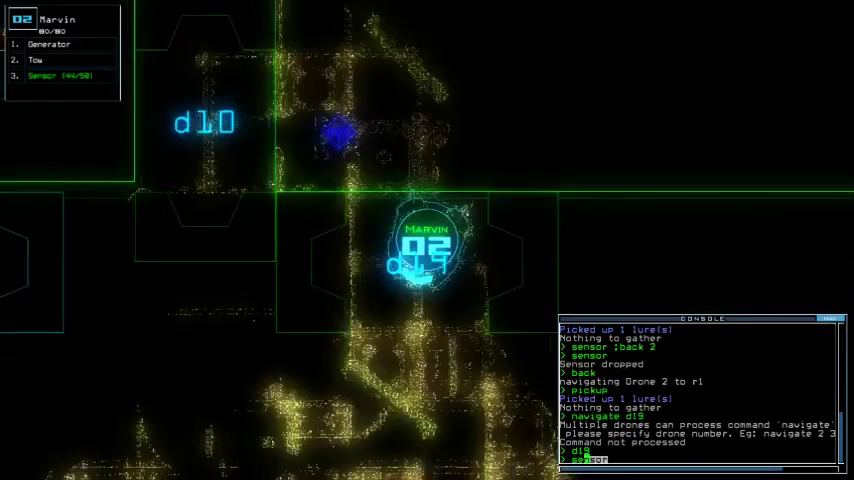
pyautogui.press('Return')
pyautogui.write('back')
pyautogui.press('Return')
pyautogui.press('Tab')
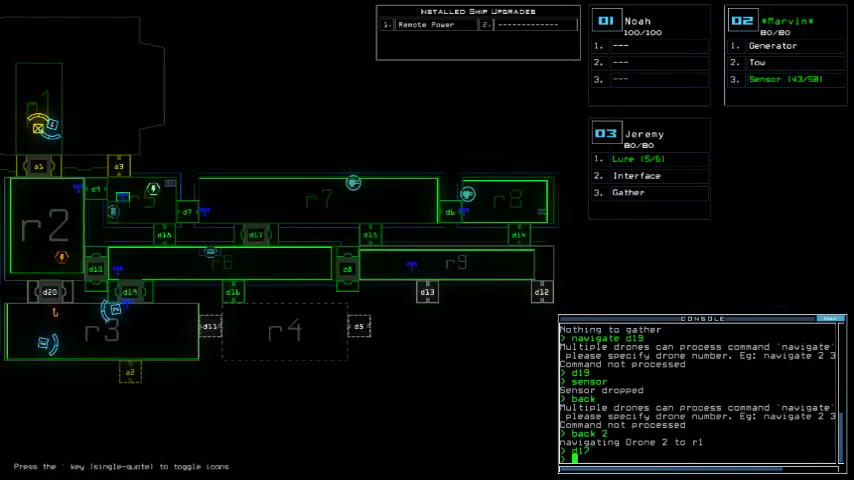
# Drive drone 03 up through door d19 and right toward door d17.
pyautogui.press('Tab')
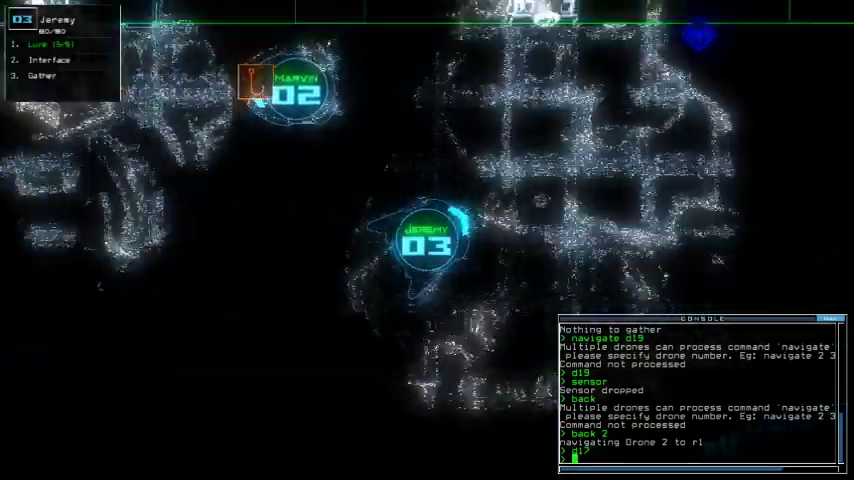
pyautogui.press('Up')
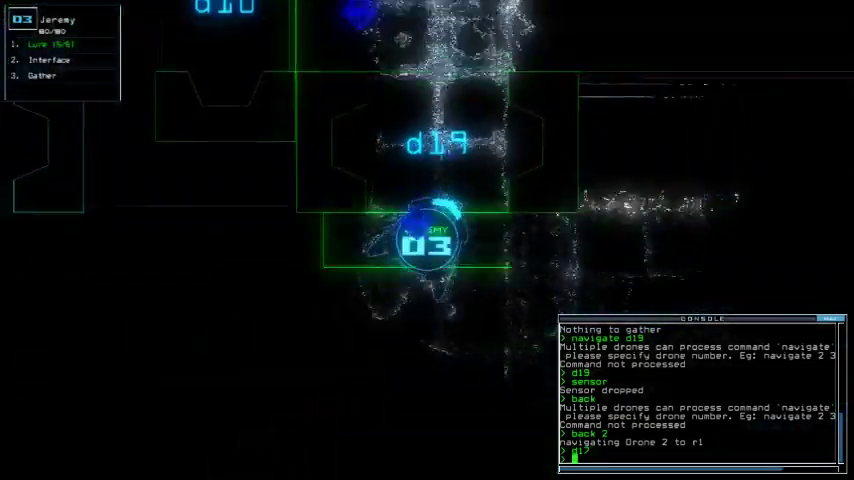
pyautogui.press('Up')
pyautogui.press('Right')
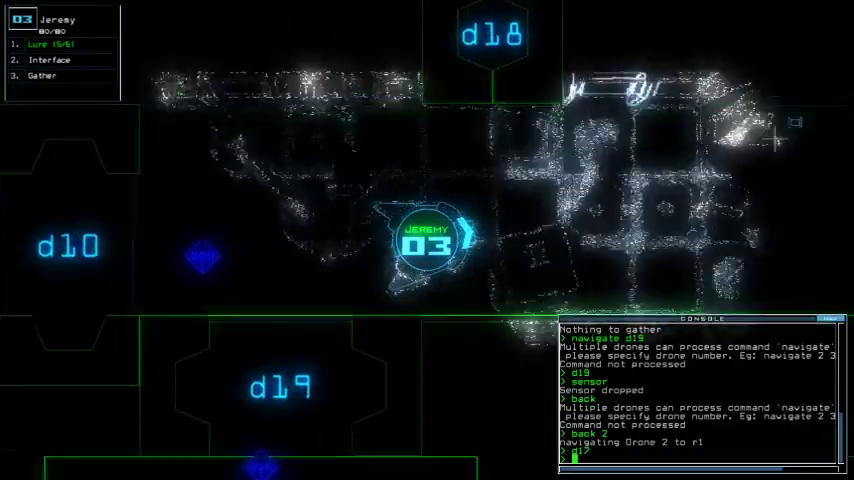
pyautogui.press('Right')
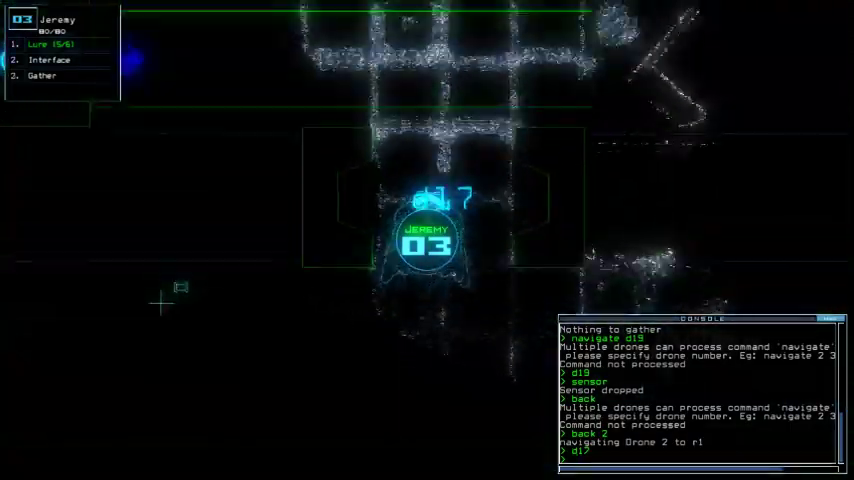
pyautogui.write(' ti')
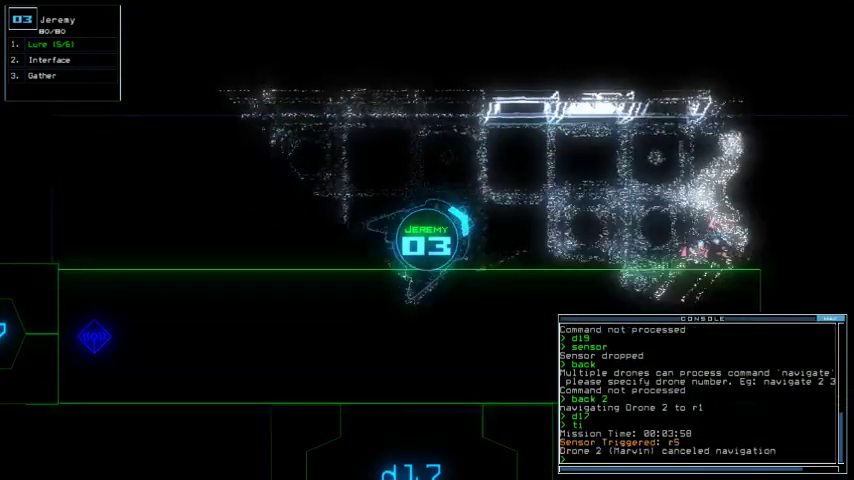
pyautogui.press('Tab')
pyautogui.press('Tab')
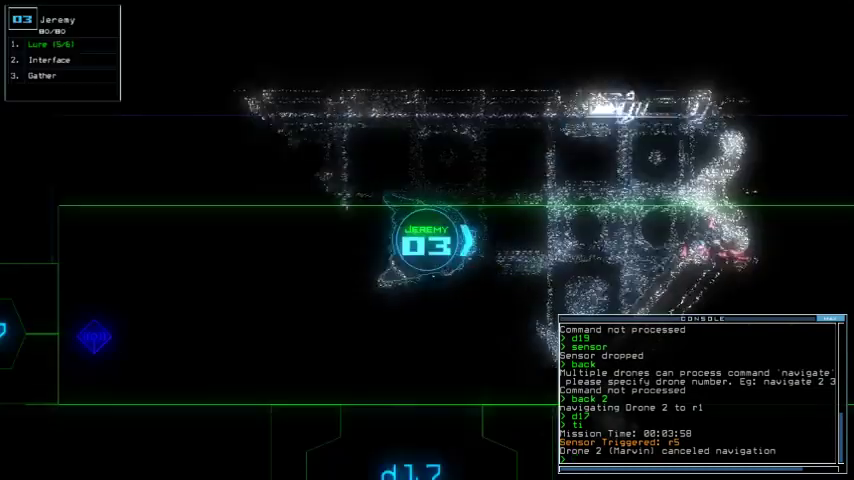
# Toggle d17, then d16, d19 and d10 together, and pick up a lure with drone 03.
pyautogui.press('Left')
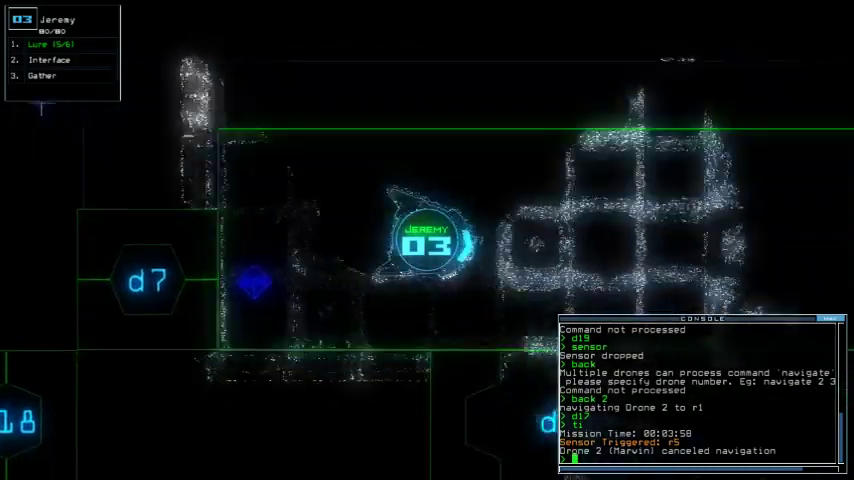
pyautogui.write('d17')
pyautogui.press('Return')
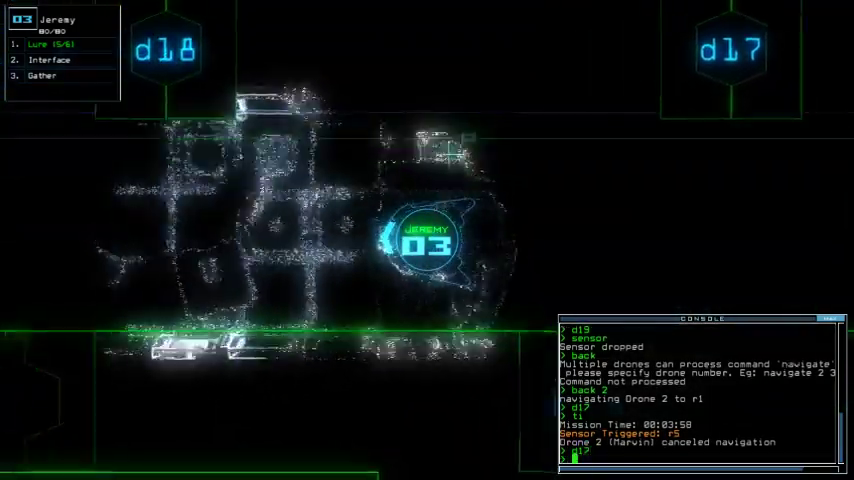
pyautogui.write('d19')
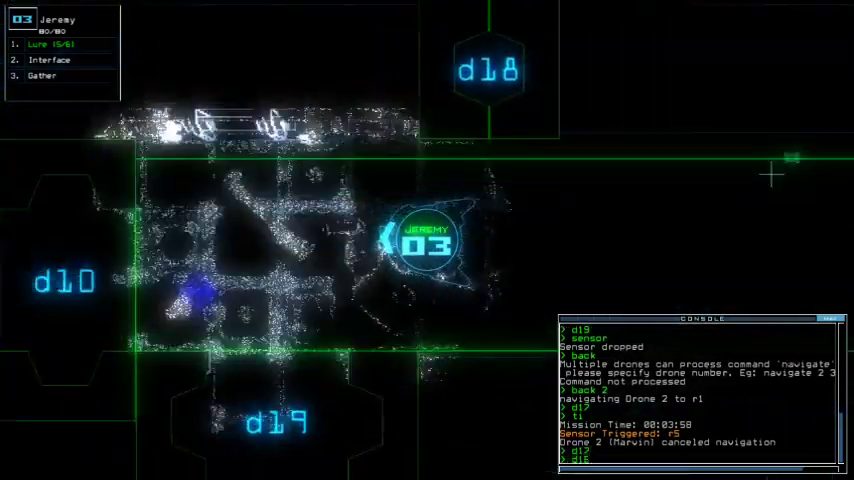
pyautogui.write('6 d19 d')
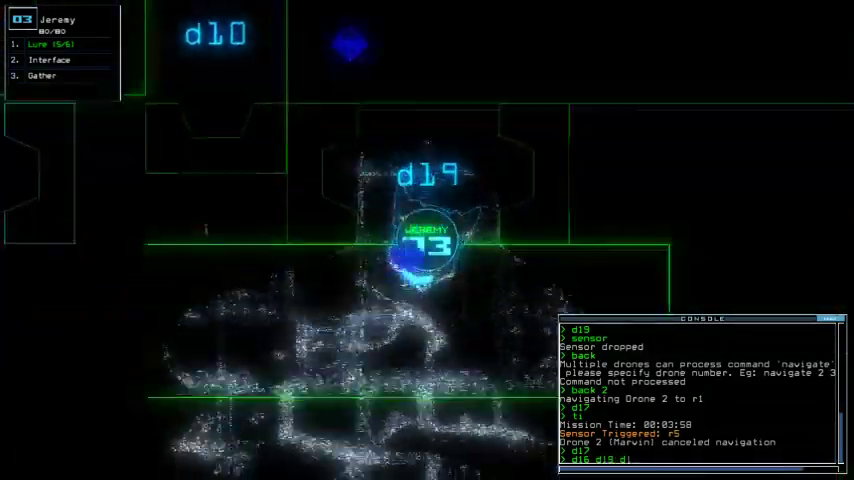
pyautogui.write('18')
pyautogui.press('Return')
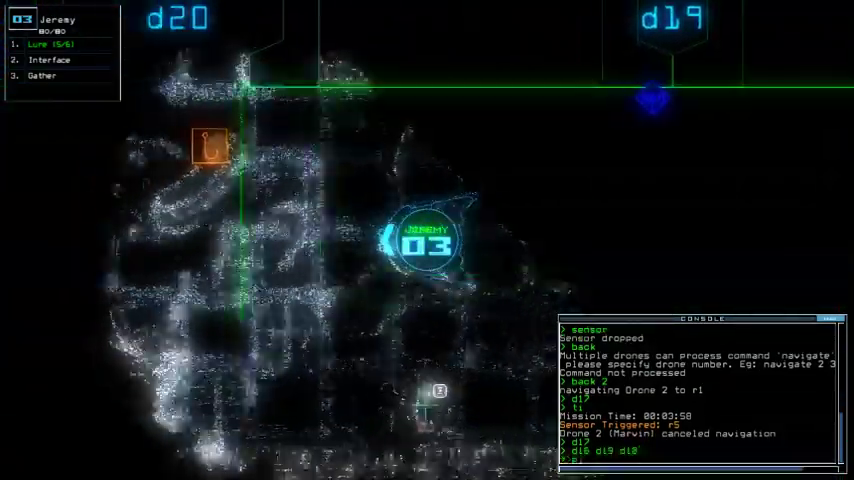
pyautogui.write('pickup')
pyautogui.press('Return')
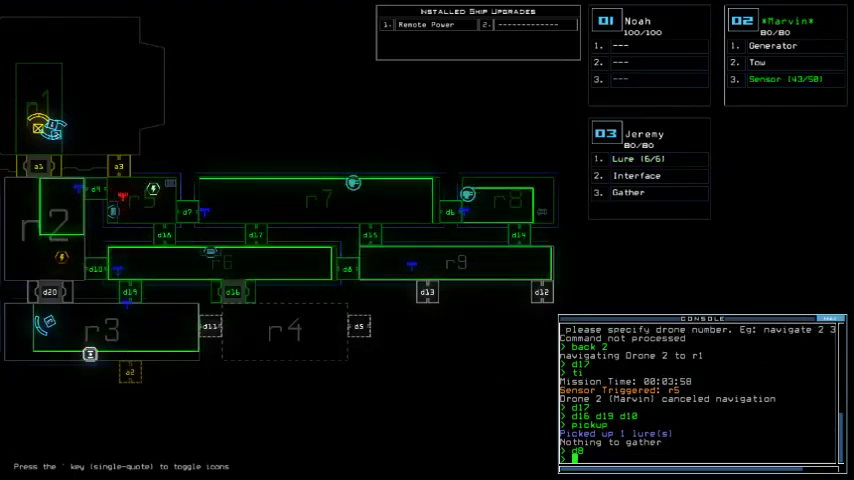
pyautogui.press('Tab')
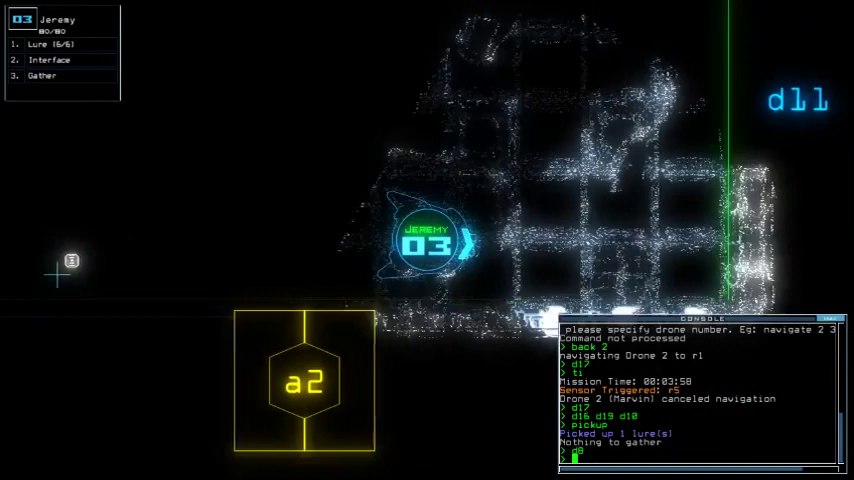
# Drop a lure with drone 03 (5/6), open door d11, and redock at airlock a3.
pyautogui.press('Tab')
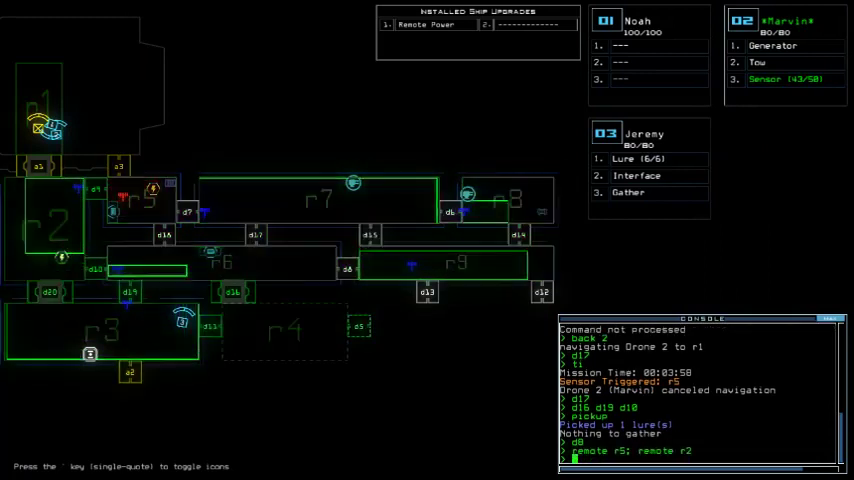
pyautogui.press('Tab')
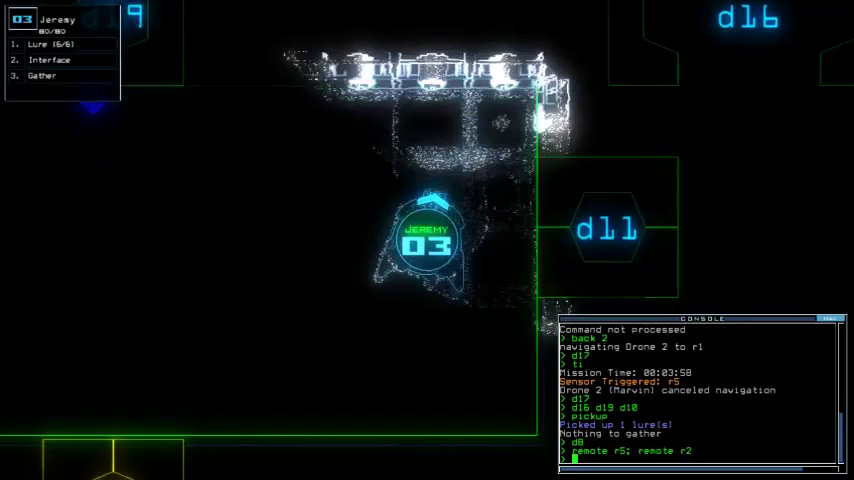
pyautogui.write('l')
pyautogui.press('Return')
pyautogui.write('d')
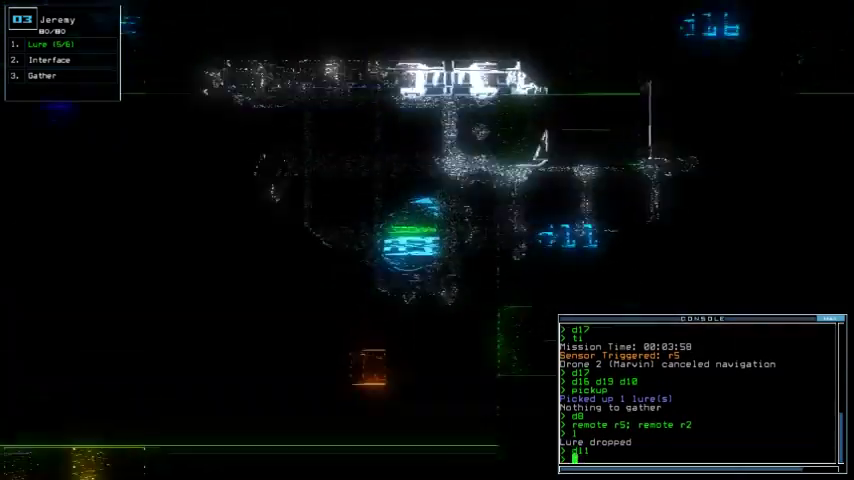
pyautogui.write('11')
pyautogui.press('Return')
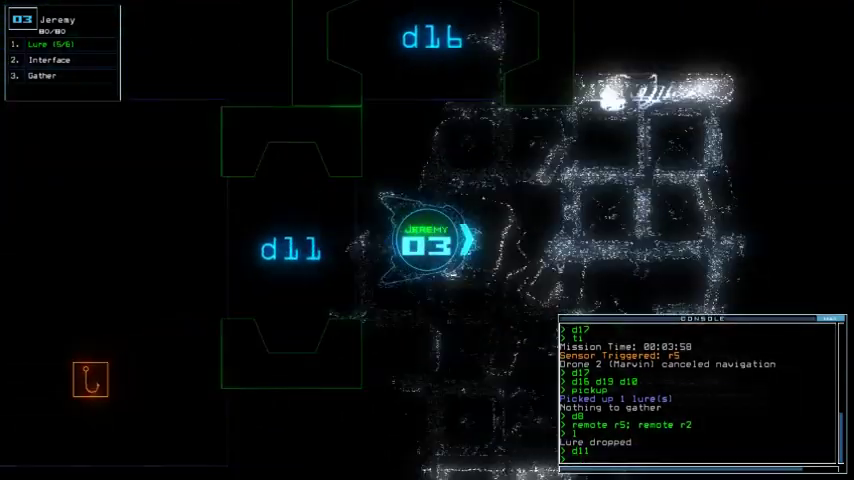
pyautogui.write('dd a3')
pyautogui.press('Return')
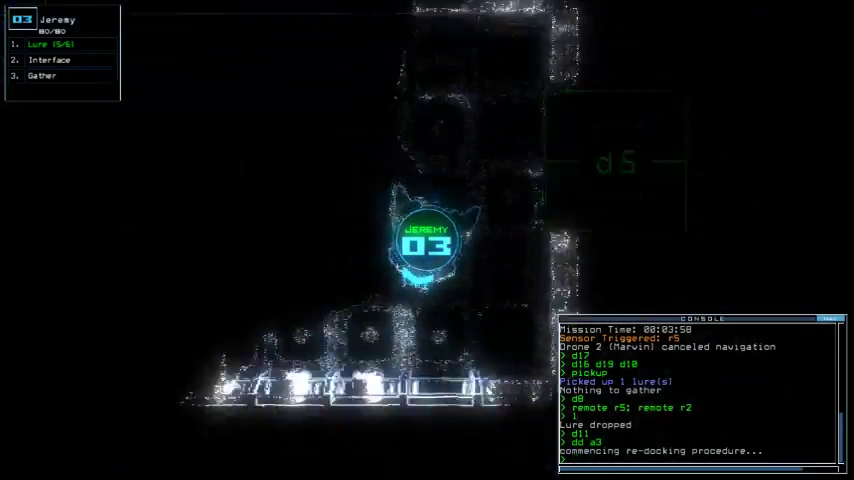
pyautogui.write('d5;')
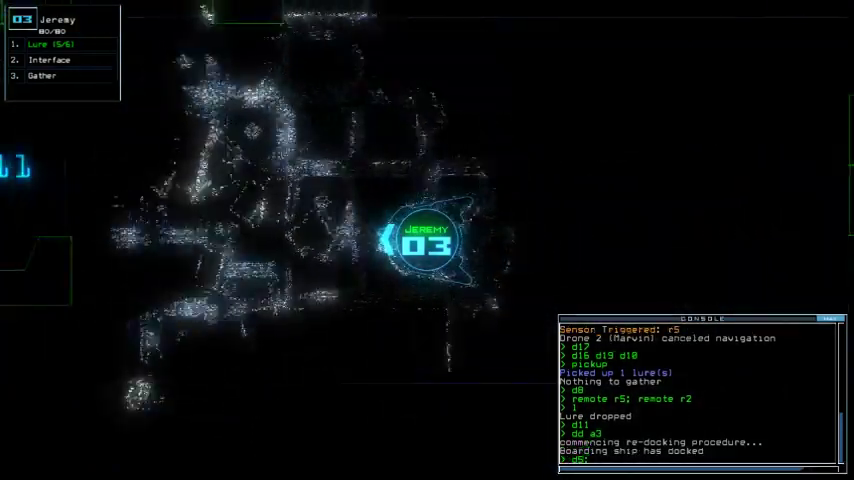
pyautogui.write('d5')
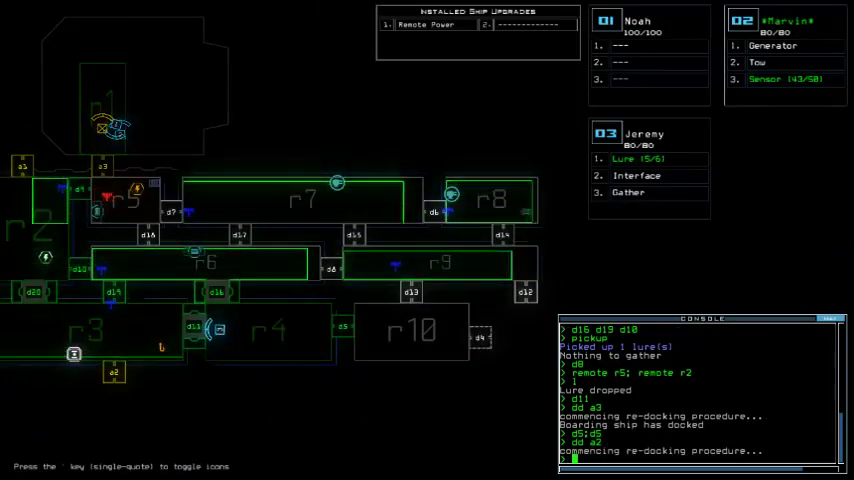
pyautogui.write('pi')
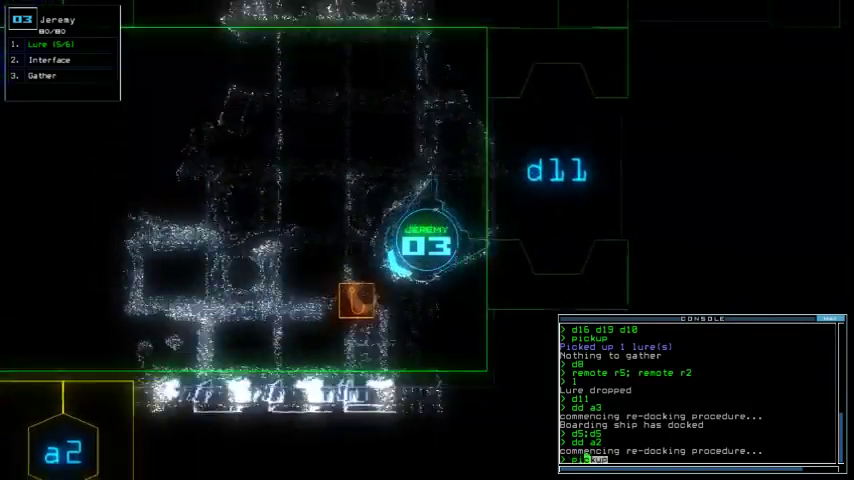
pyautogui.write('ckup')
# Have drone 03 pick up its lure (6/6) and open all doors into r1 with 'or1'.
pyautogui.press('Return')
pyautogui.write('d')
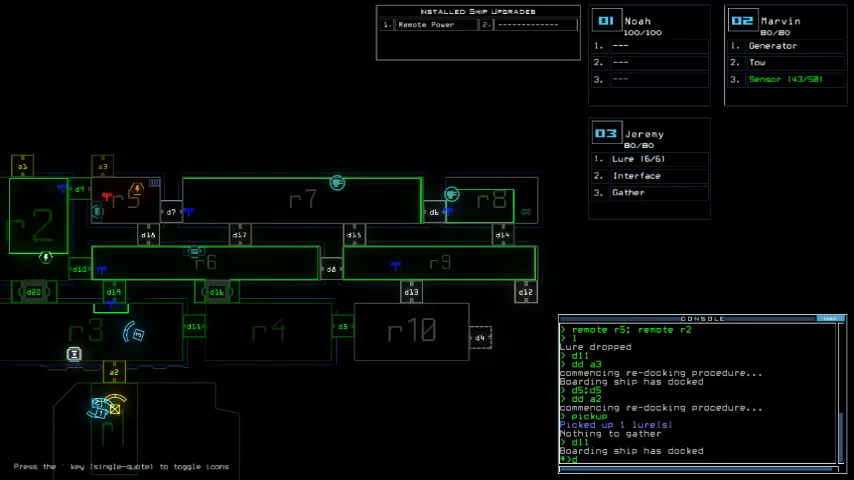
pyautogui.write('111')
pyautogui.press('Return')
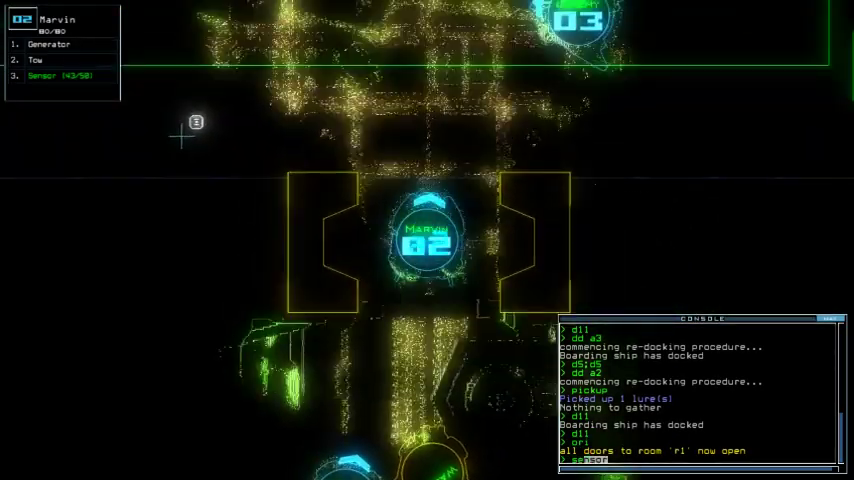
pyautogui.write('se')
# Steer drone 02 to door d11, drop its sensor there, and send it back to r1.
pyautogui.press('Right')
pyautogui.press('Up')
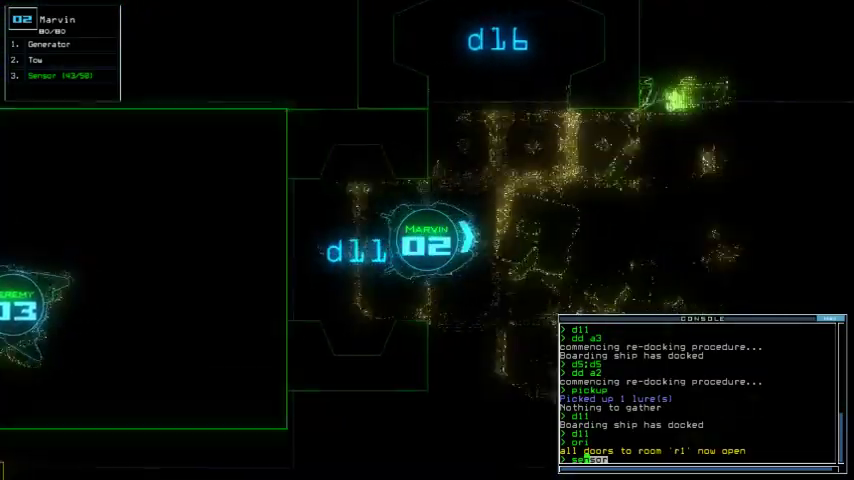
pyautogui.write('nsor')
pyautogui.press('Return')
pyautogui.write('back')
pyautogui.press('Return')
pyautogui.press('Tab')
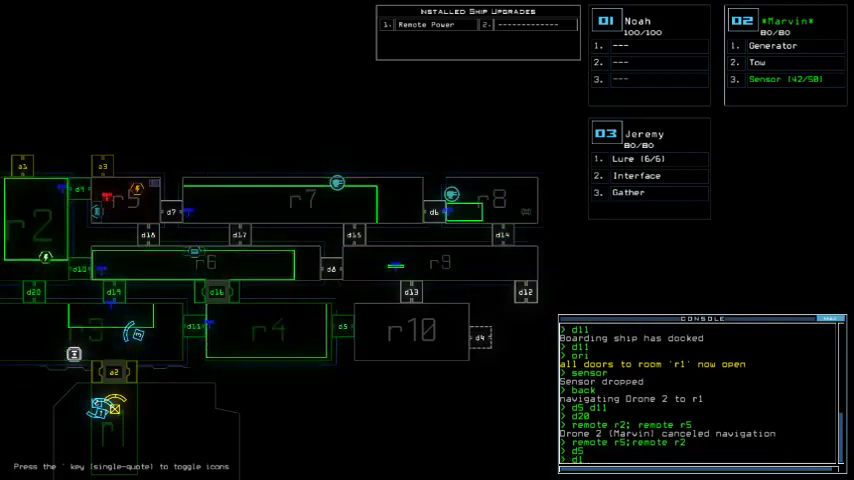
# Take drone 03 through door d11, drop a lure (5/6), and open door d5.
pyautogui.press('Return')
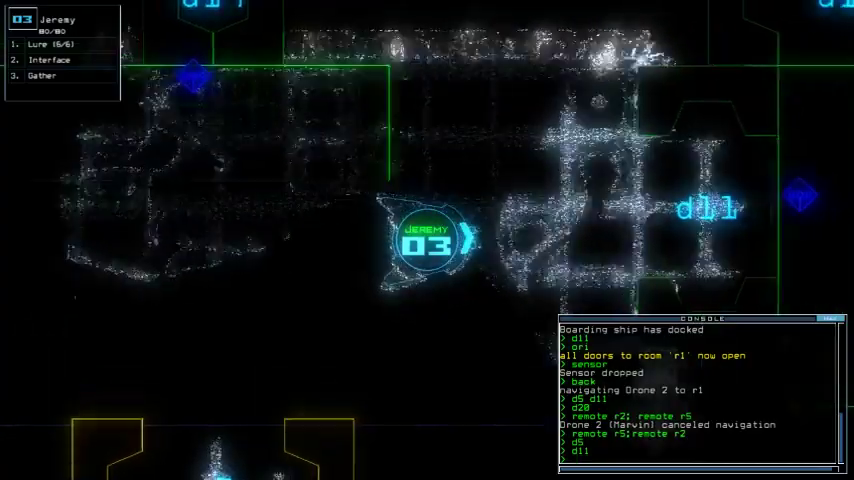
pyautogui.write('1')
pyautogui.press('Right')
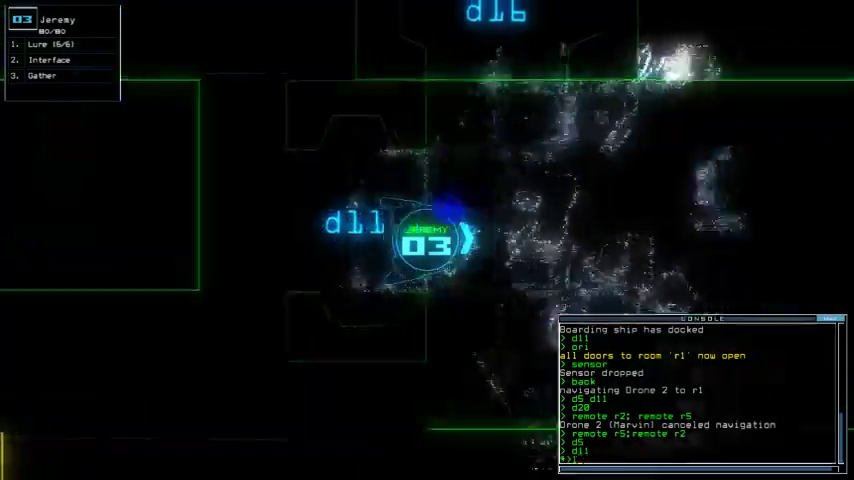
pyautogui.press('Return')
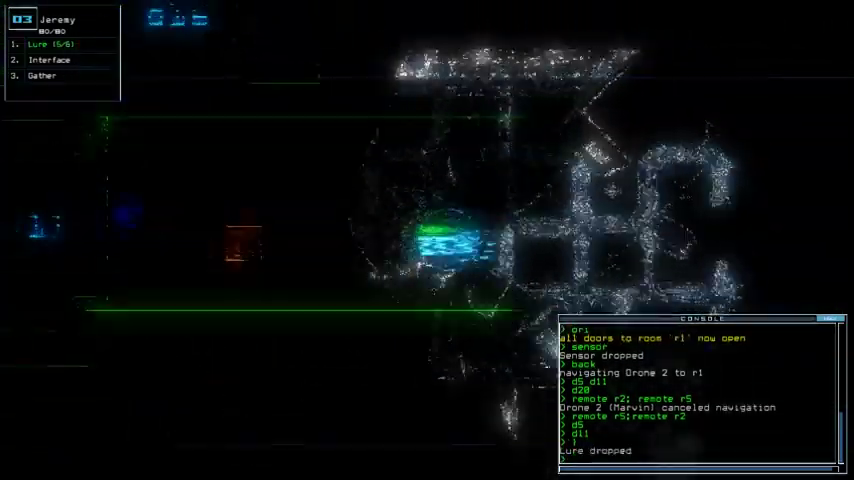
pyautogui.write('d5')
pyautogui.press('Return')
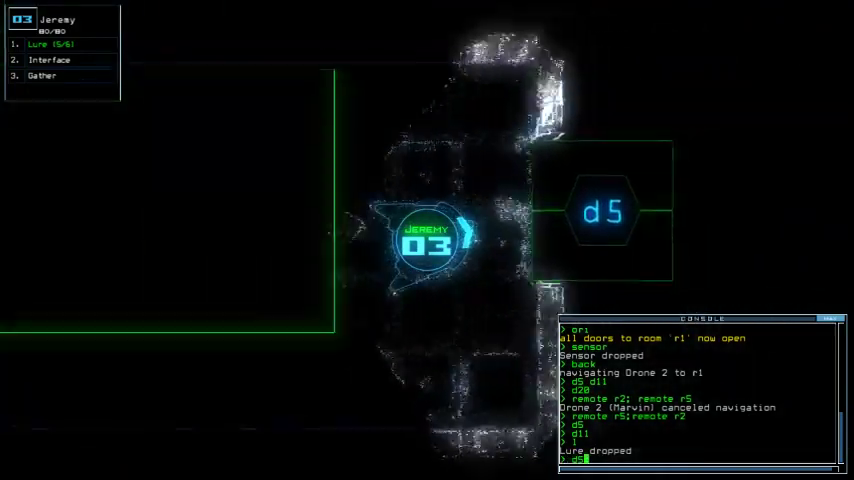
# Drive drone 03 across the next room and toggle remote power for r2 and r5.
pyautogui.press('Right')
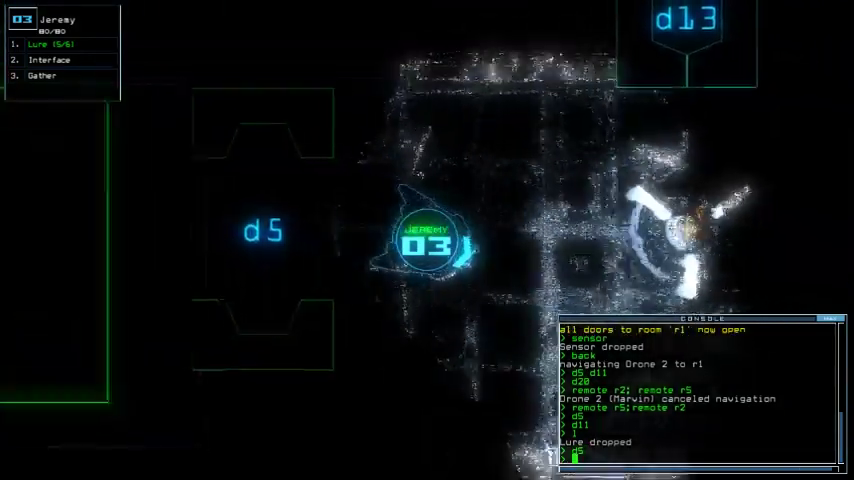
pyautogui.press('Right')
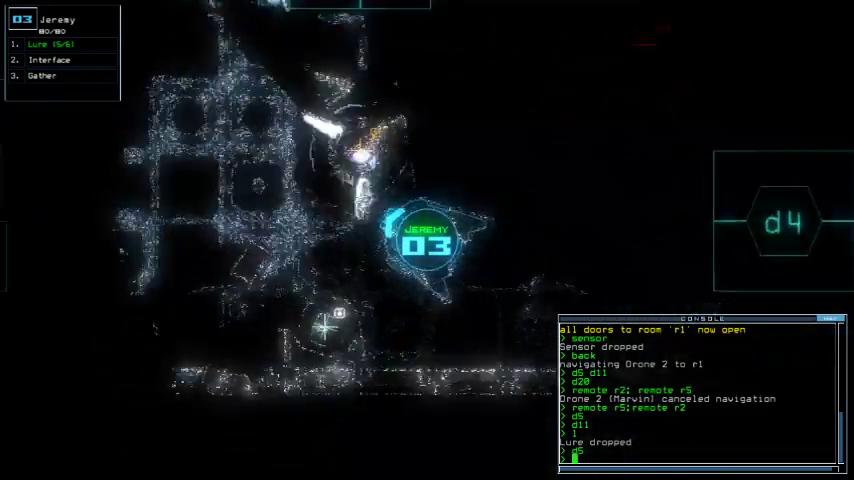
pyautogui.write('d')
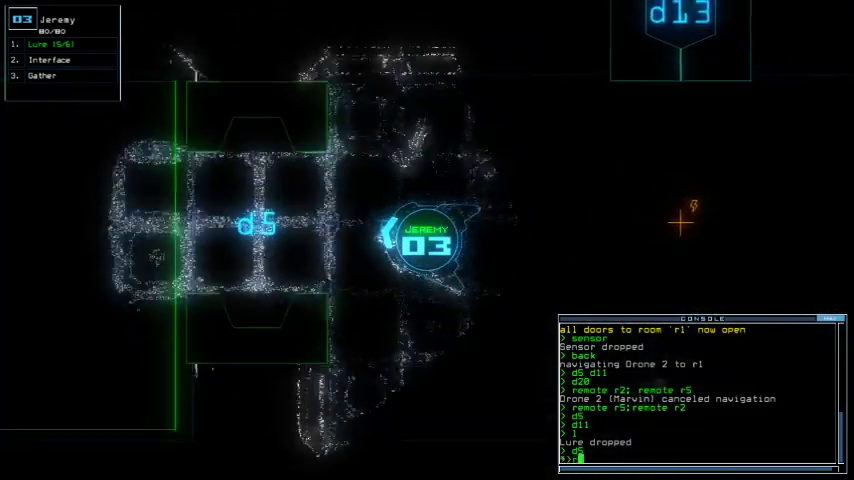
pyautogui.press('BackSpace')
pyautogui.write('remote r2;')
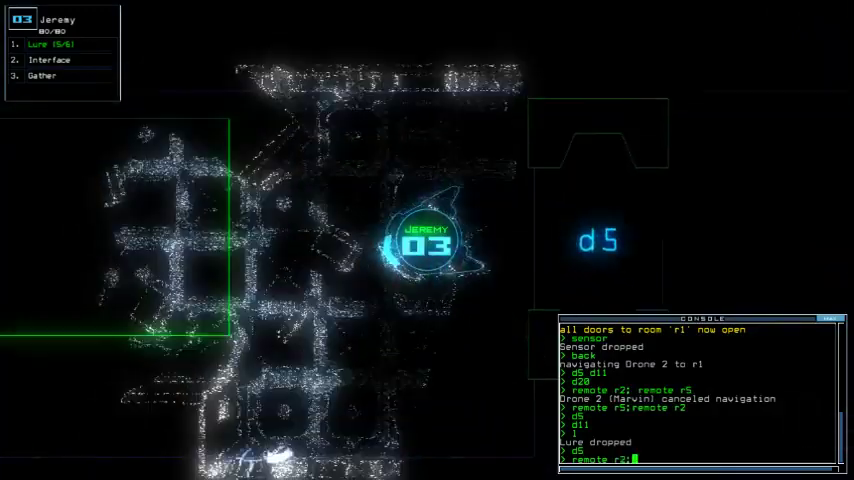
pyautogui.write('remote r5')
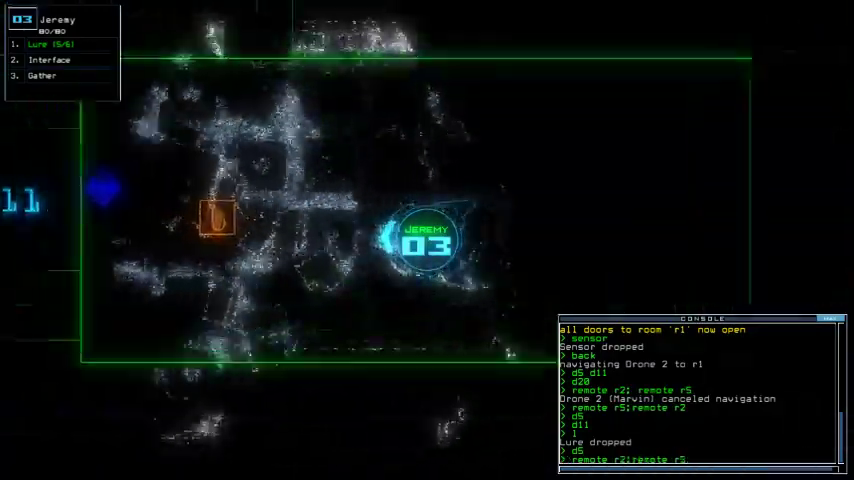
pyautogui.press('Return')
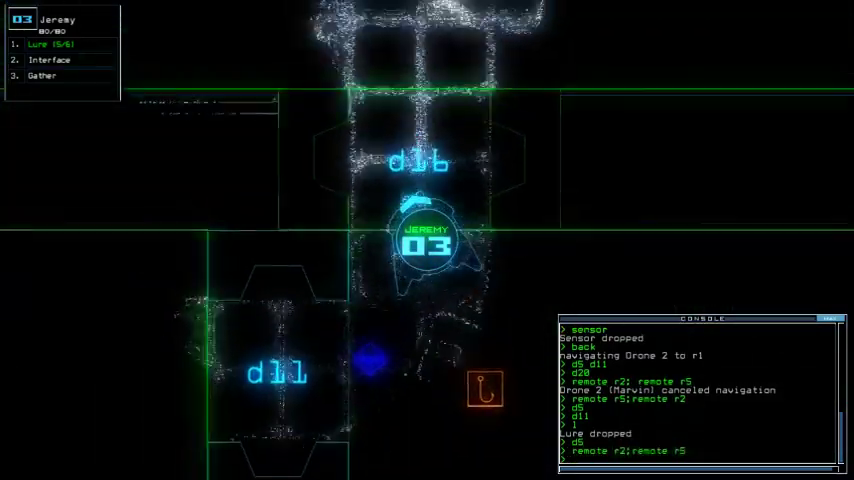
pyautogui.write('d19')
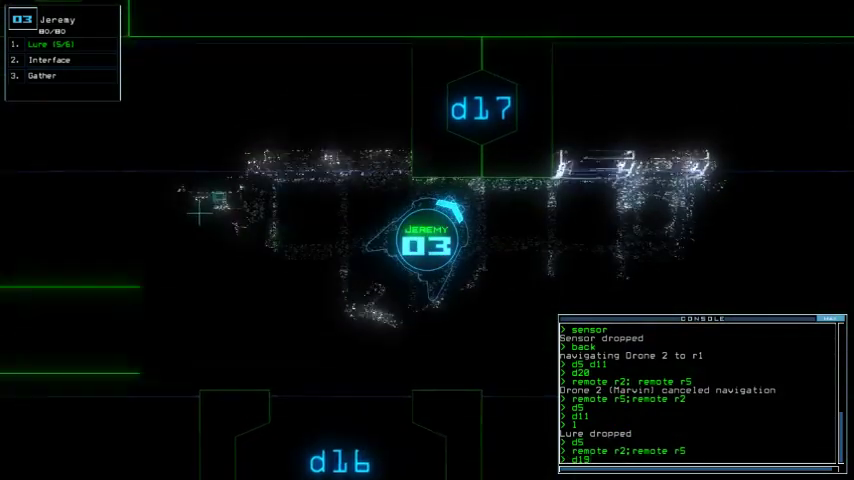
pyautogui.press('BackSpace')
pyautogui.press('BackSpace')
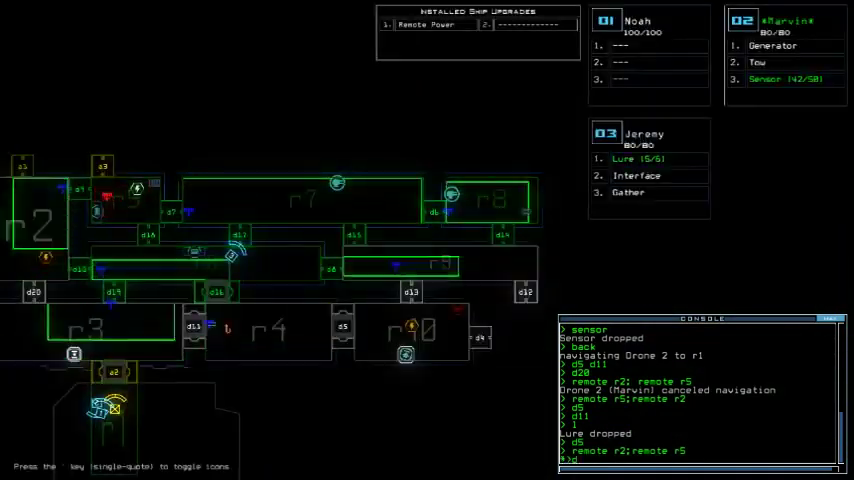
pyautogui.write('17')
# Open door d17, fire room r7's defenses, then turn them off.
pyautogui.press('Return')
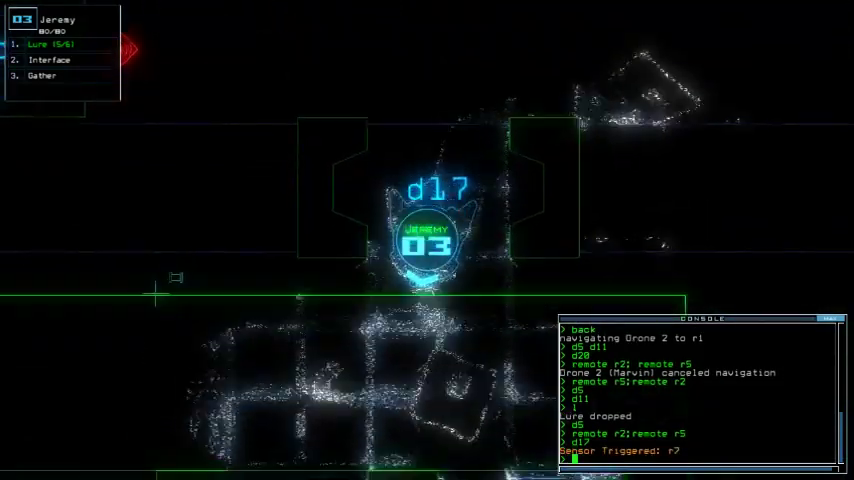
pyautogui.press('Tab')
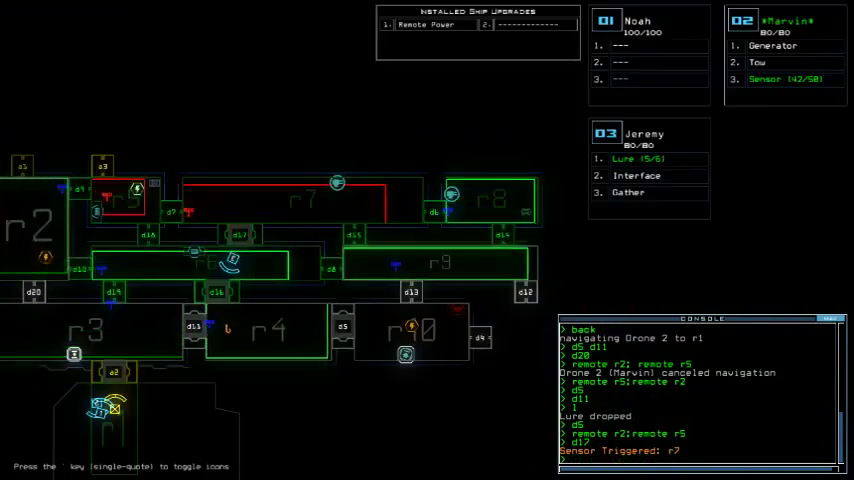
pyautogui.press('Tab')
pyautogui.write('exe')
pyautogui.press('Return')
pyautogui.write('def')
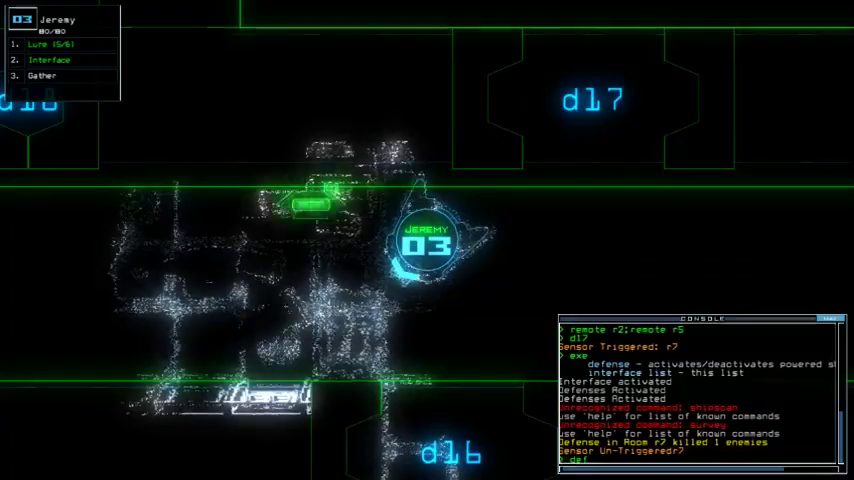
pyautogui.write('ense')
pyautogui.press('Return')
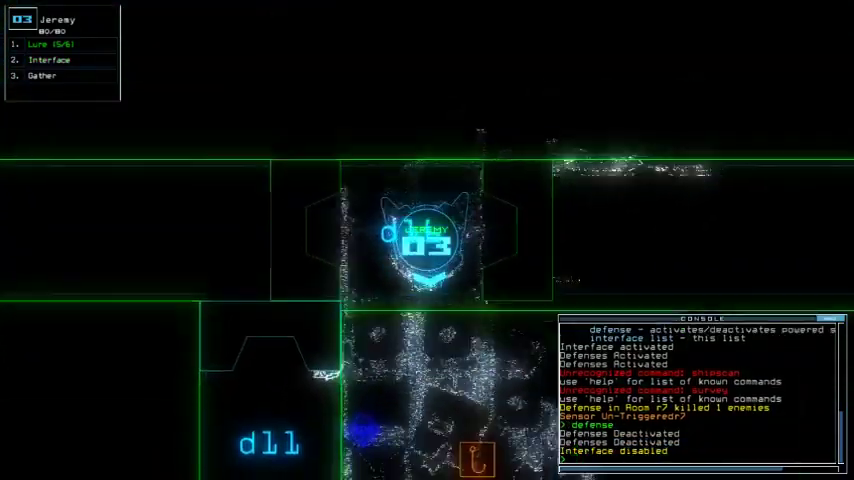
pyautogui.write('pickup')
# Recover drone 03's lure (6/6) and order drone 02 to room r10.
pyautogui.press('Return')
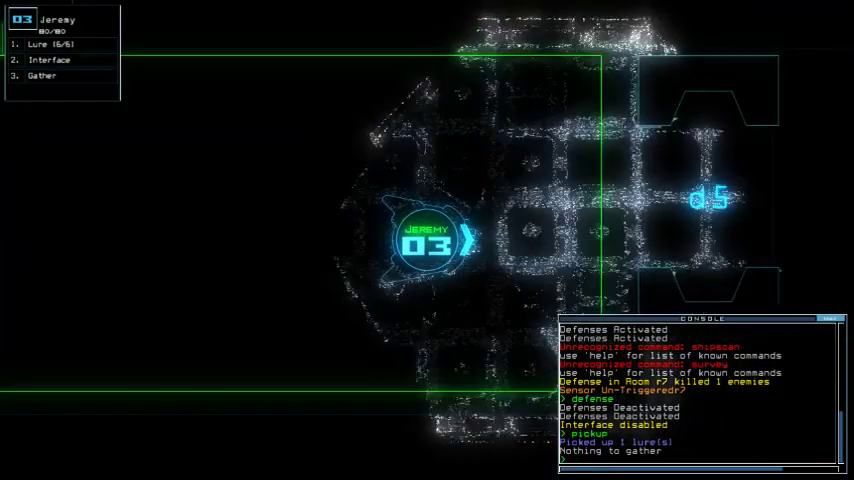
pyautogui.press('Tab')
pyautogui.write('ta')
pyautogui.write('10')
pyautogui.press('Return')
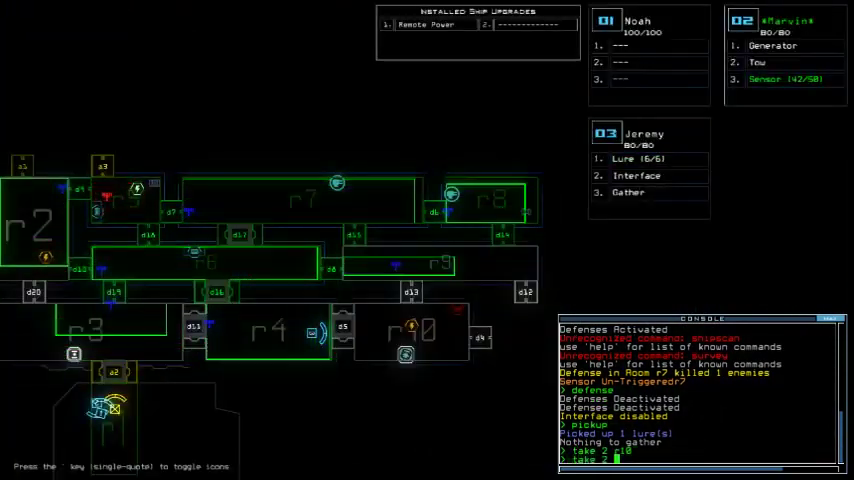
# Reissue the tow order so drone 02 navigates to room r10.
pyautogui.press('Tab')
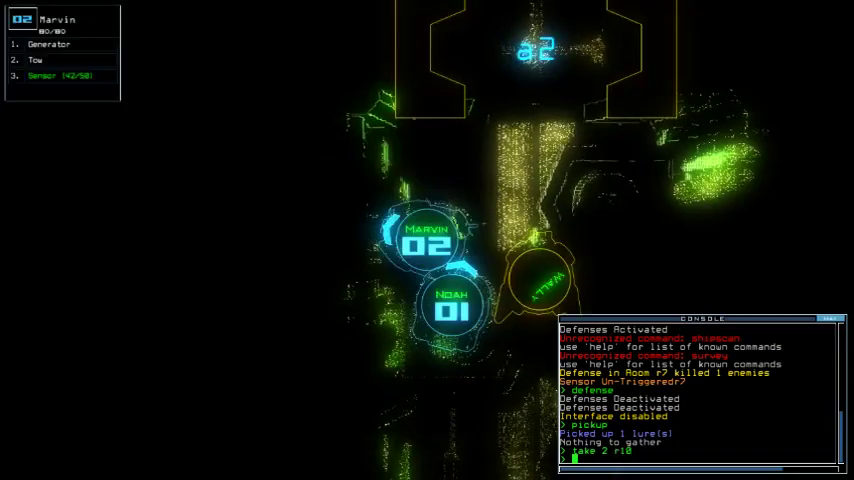
pyautogui.press('Up')
pyautogui.press('Return')
pyautogui.press('Tab')
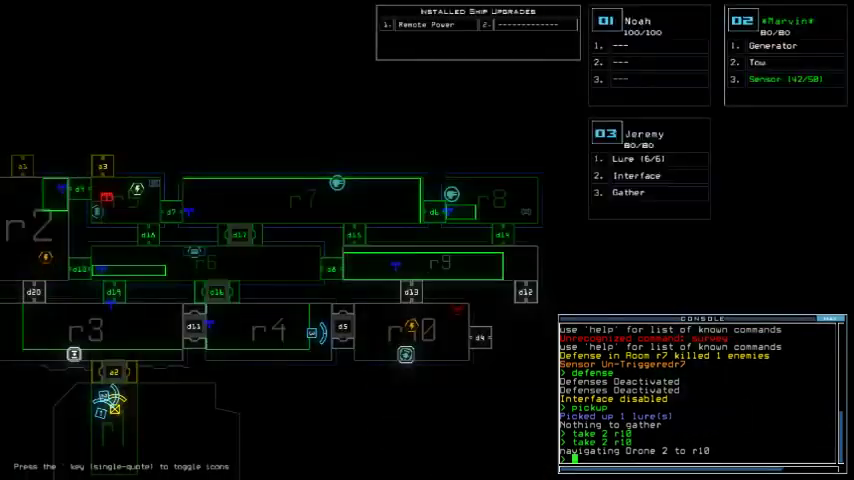
pyautogui.press('Tab')
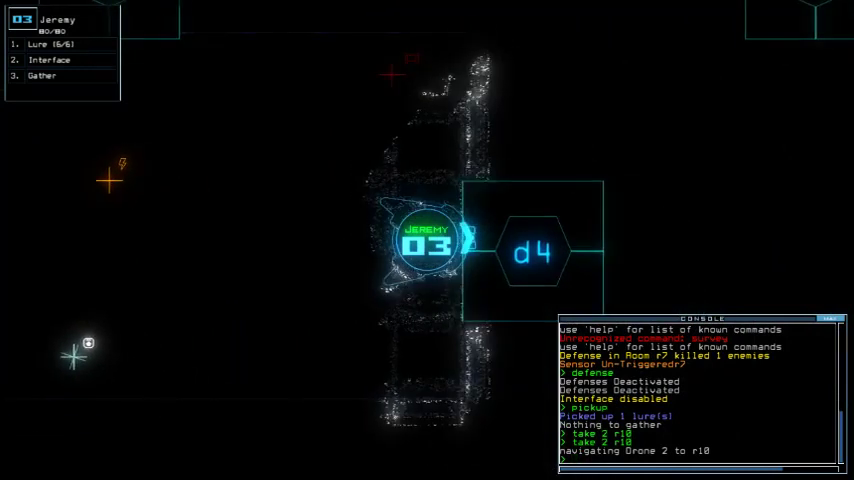
pyautogui.press('Tab')
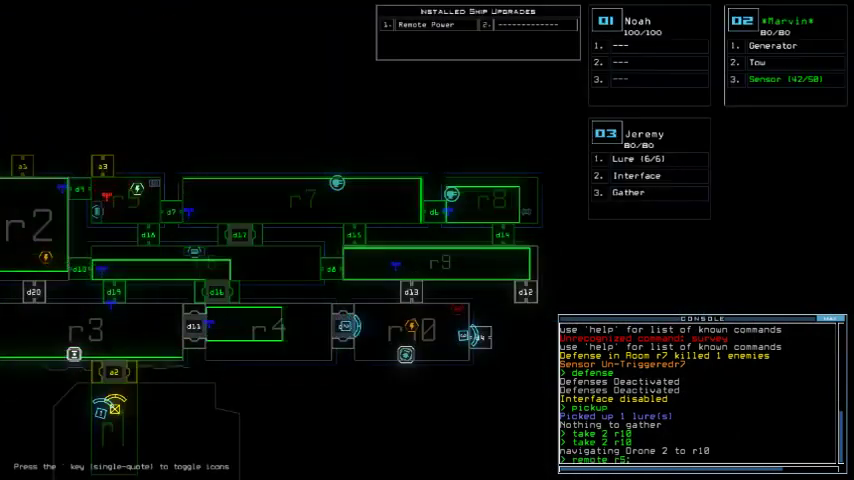
pyautogui.write('10')
# Toggle remote power for r5 and r10 and open doors d12, d15, d16 and d17.
pyautogui.press('Return')
pyautogui.write('d12 d1')
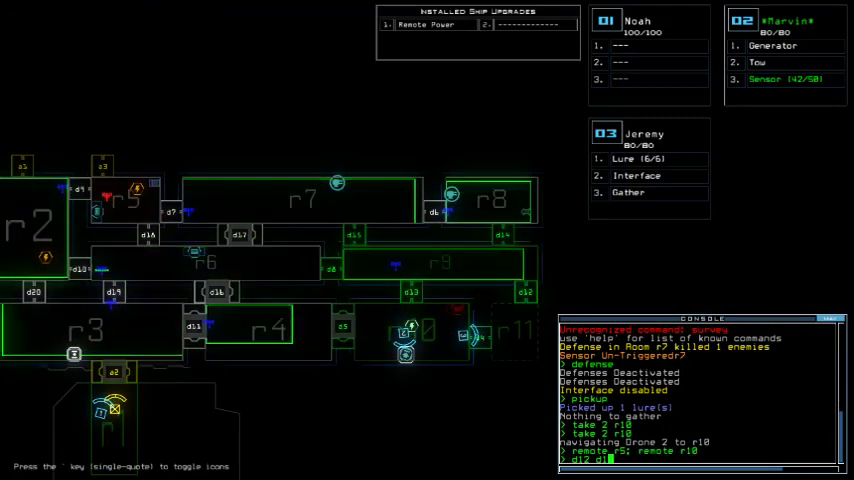
pyautogui.write('5')
pyautogui.press('Return')
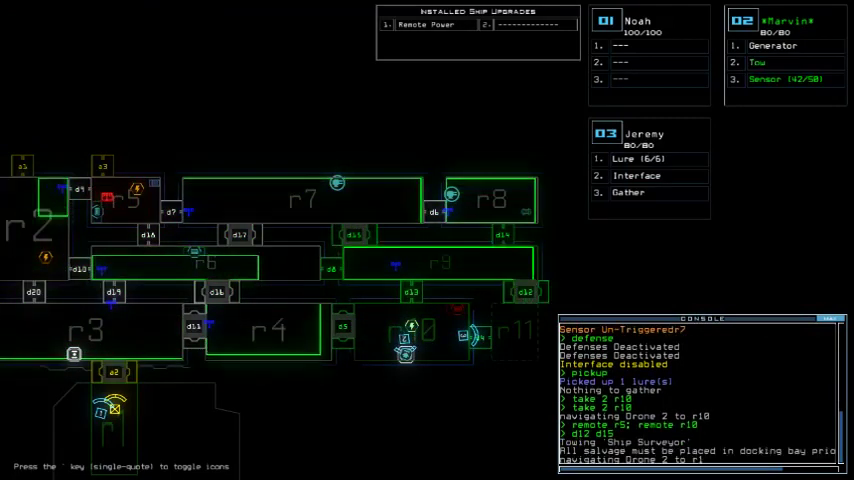
pyautogui.write('remote r')
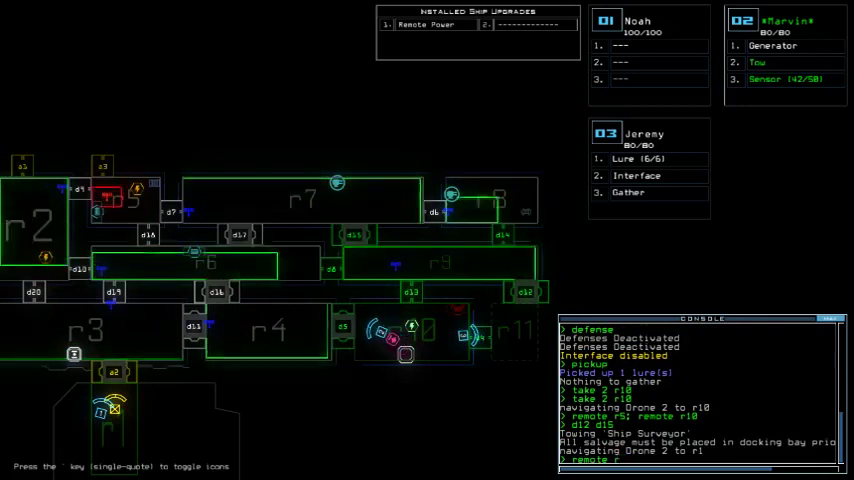
pyautogui.write('10; remote r5')
pyautogui.press('Return')
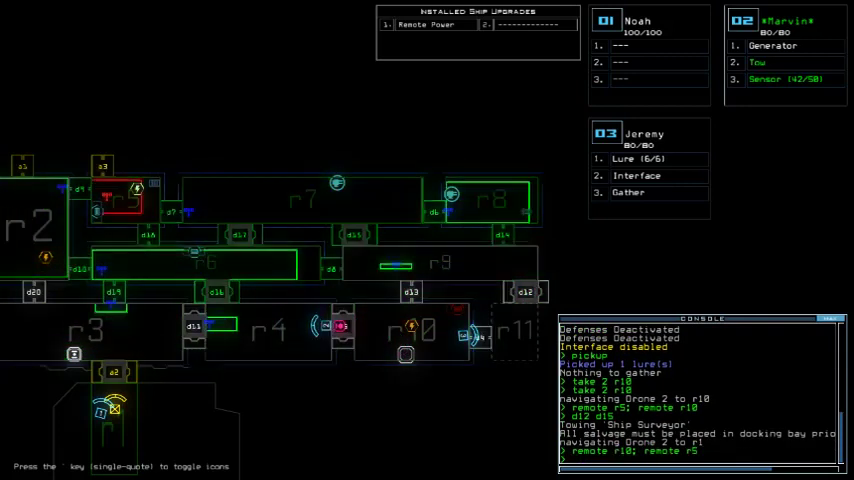
pyautogui.write('d16 d17')
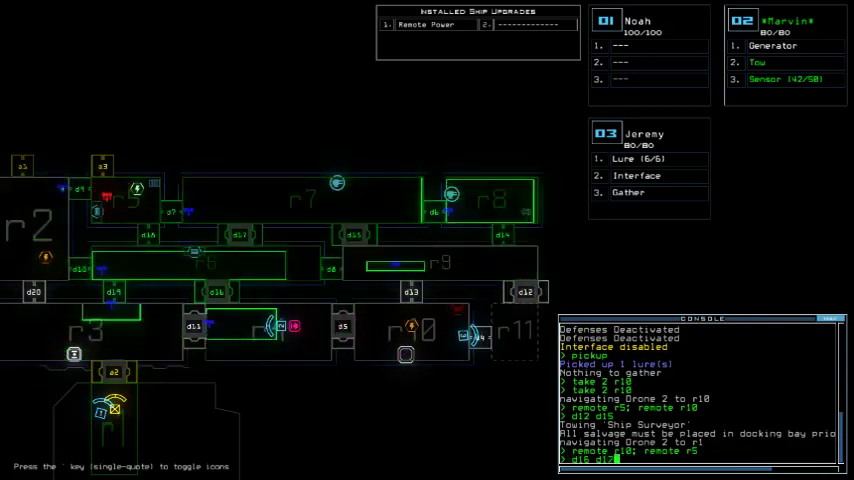
pyautogui.press('Return')
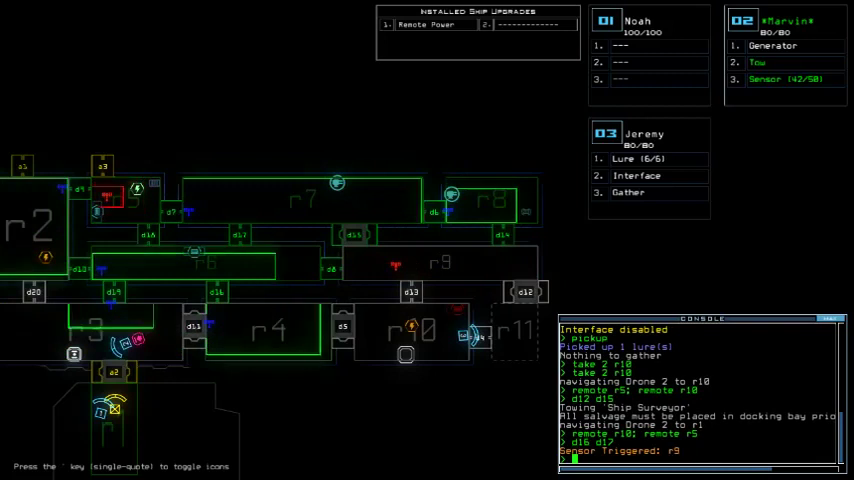
# Have Jeremy drop a lure, then toggle remote power for r5 and r10 again.
pyautogui.press('F3')
pyautogui.write('1')
pyautogui.press('Return')
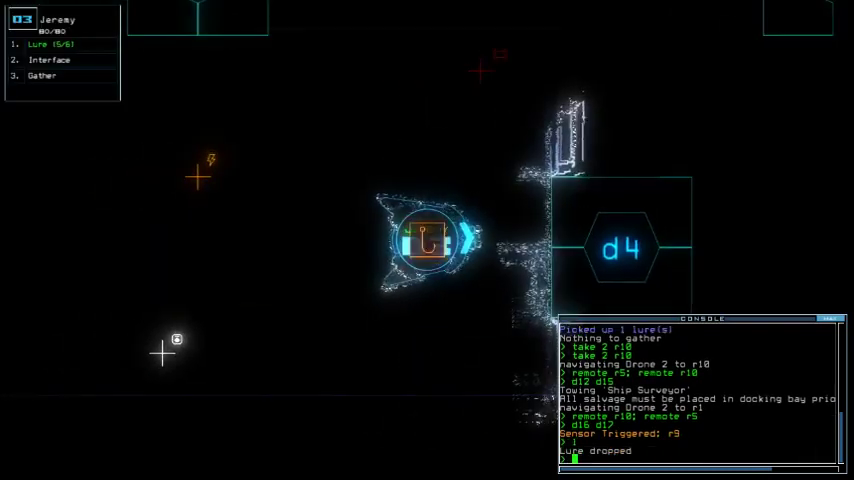
pyautogui.press('Tab')
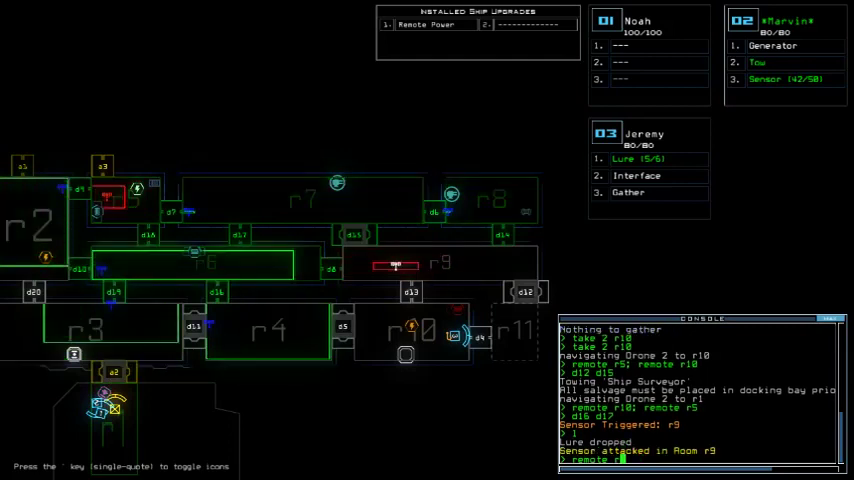
pyautogui.press('Return')
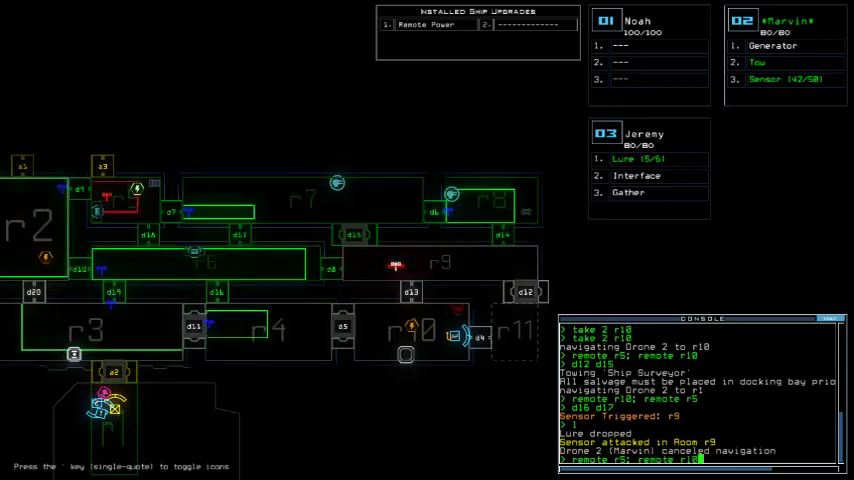
# Open door d4, recover Jeremy's lure (back to 6/6), and close d4 again.
pyautogui.press('F3')
pyautogui.write('d4')
pyautogui.press('Return')
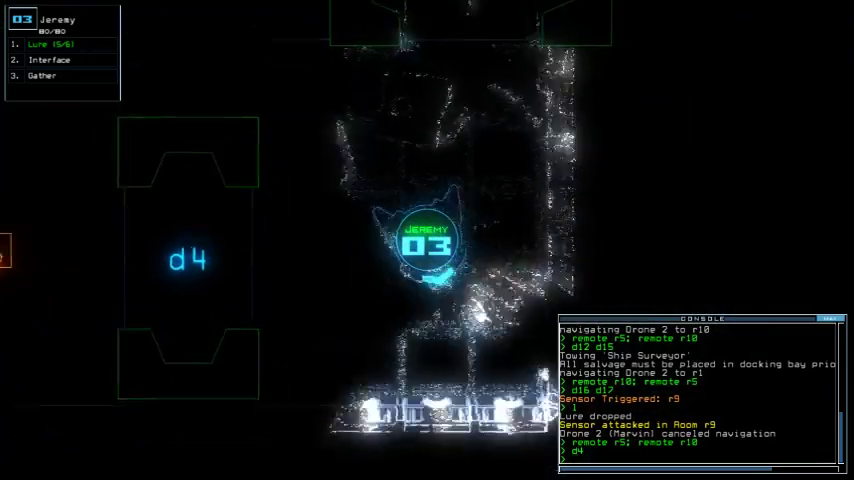
pyautogui.press('Escape')
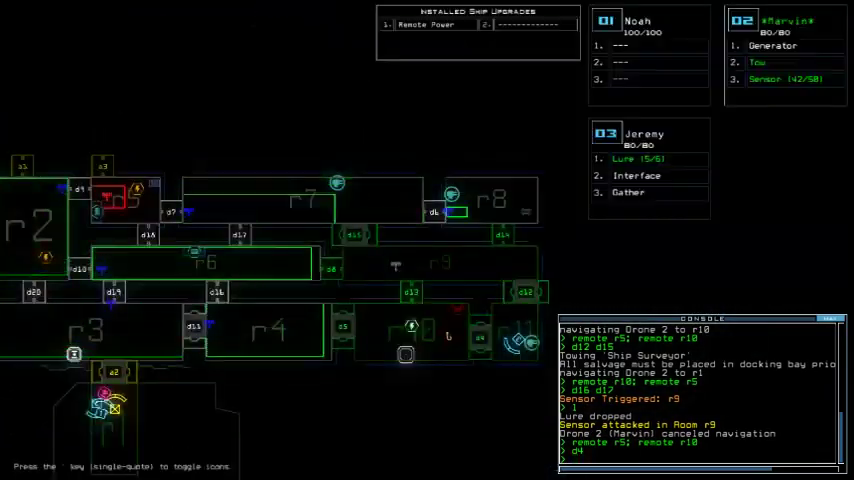
pyautogui.press('Tab')
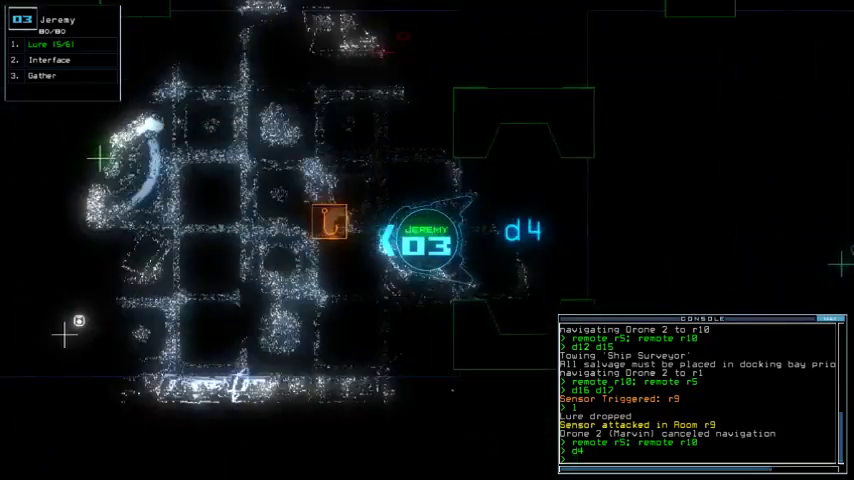
pyautogui.write('pickup')
pyautogui.press('Return')
pyautogui.press('Tab')
pyautogui.write('d4')
pyautogui.press('Return')
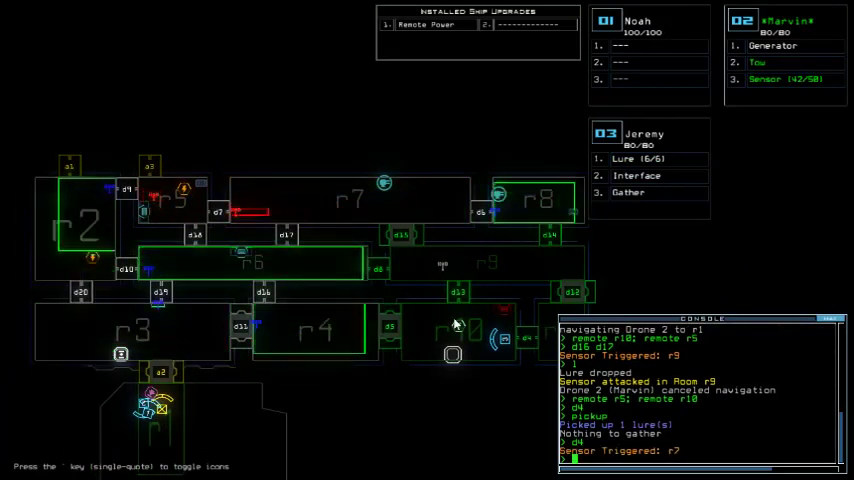
# Open d13, close the four nearby doors with 'cccc', and open d8.
pyautogui.press('Tab')
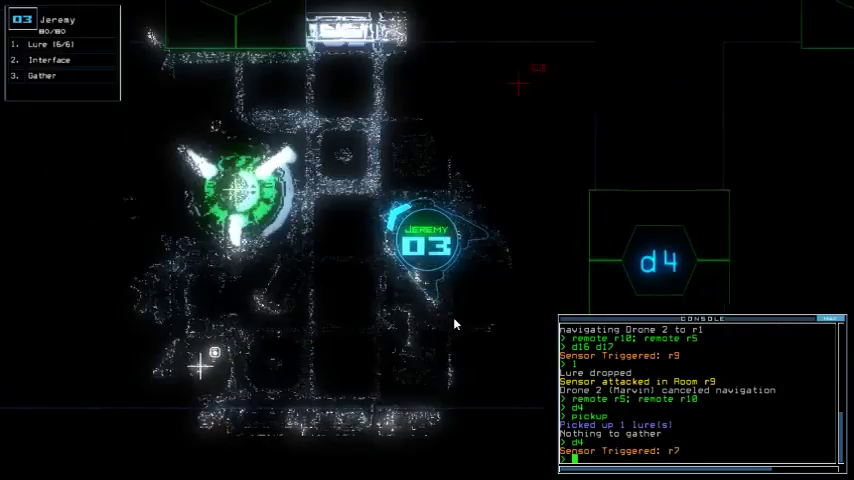
pyautogui.write('d12')
pyautogui.press('Return')
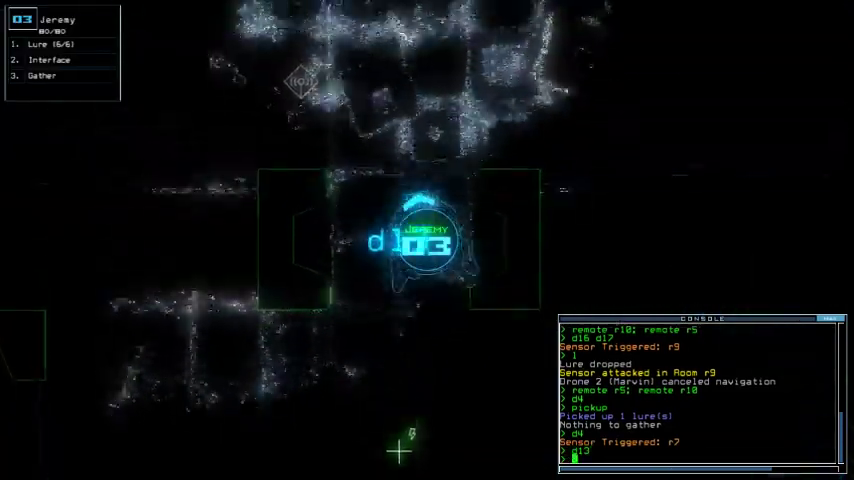
pyautogui.write('cccc')
pyautogui.press('Return')
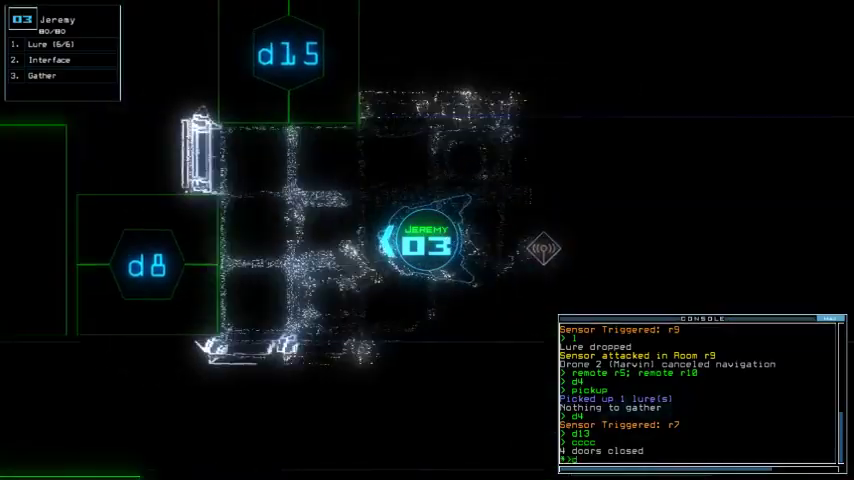
pyautogui.write('d8')
pyautogui.press('Return')
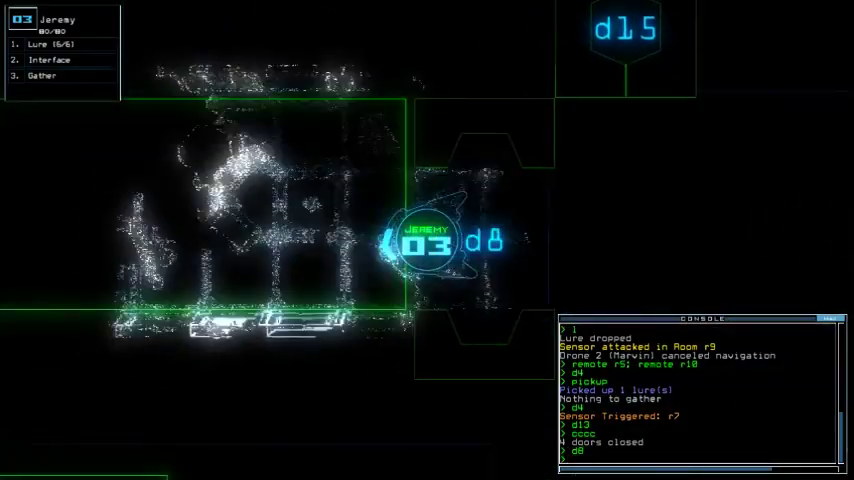
pyautogui.write('remote r1')
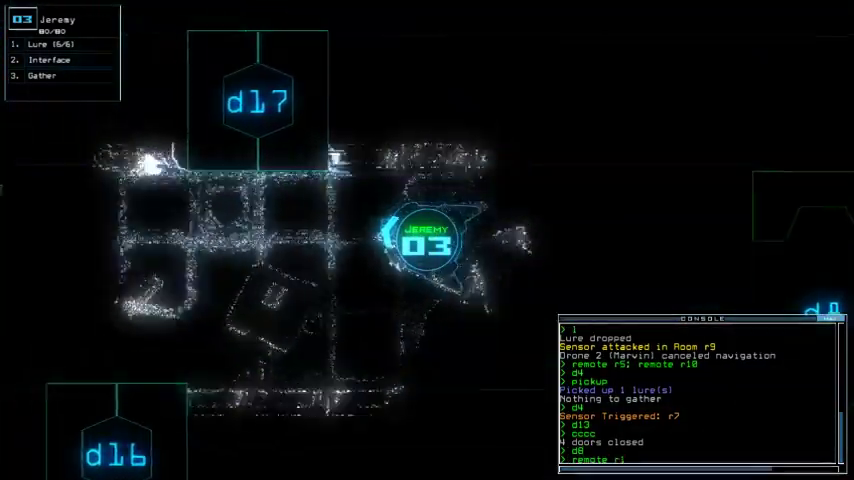
pyautogui.write('0:')
pyautogui.write('rem')
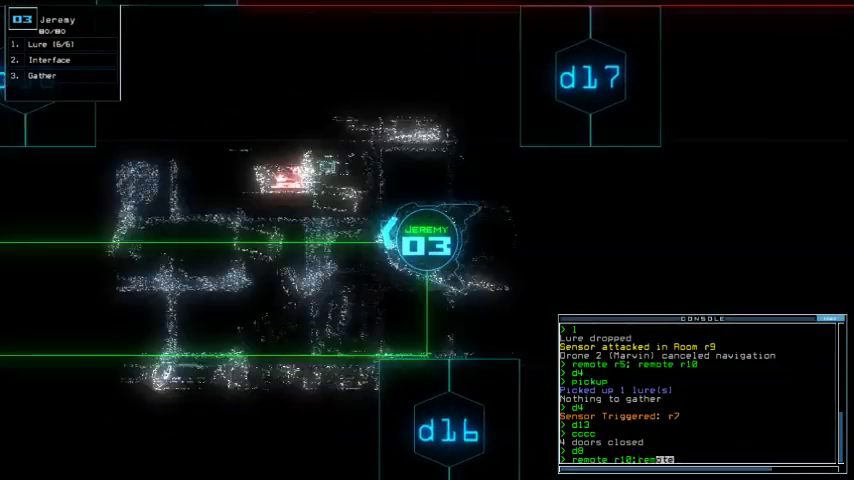
pyautogui.write('ote r5')
# Let r7's defenses kill its enemy, open d17, and have Jeremy gather scrap twice.
pyautogui.press('Return')
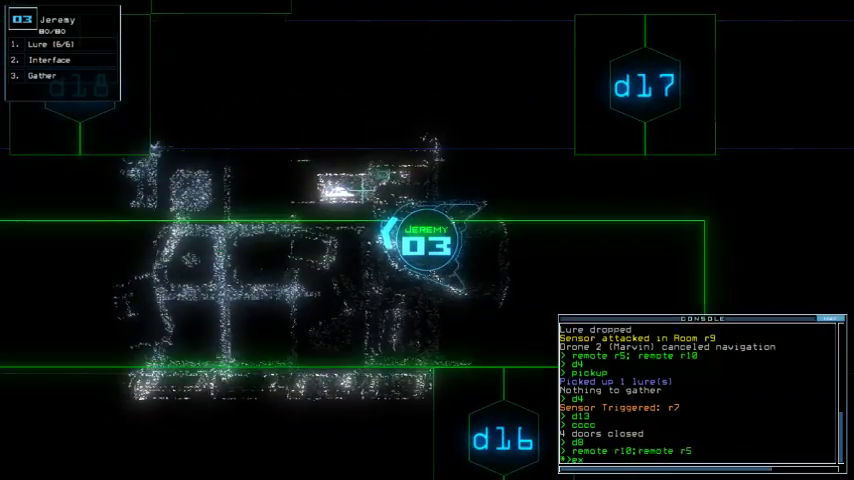
pyautogui.write('defense')
pyautogui.press('Return')
pyautogui.write('d17')
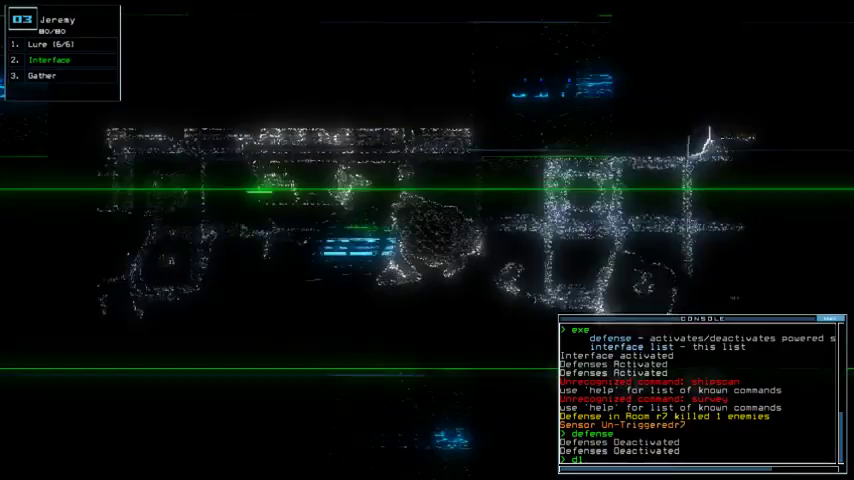
pyautogui.press('Return')
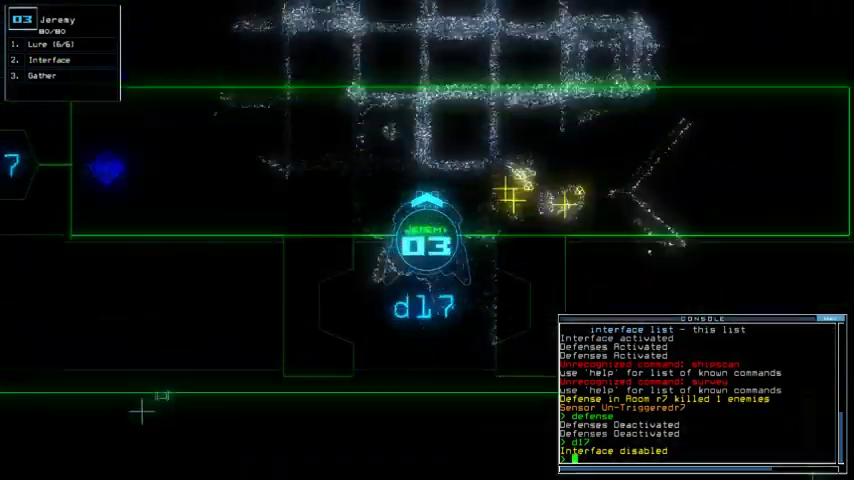
pyautogui.write('g')
pyautogui.press('Return')
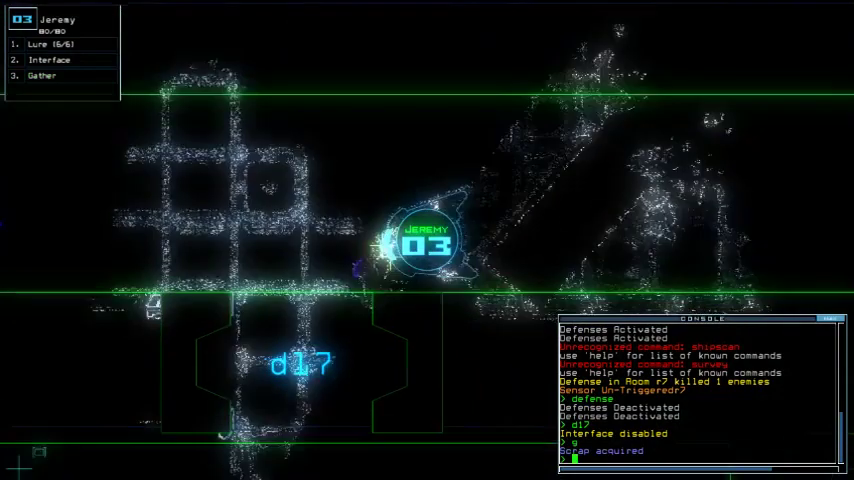
pyautogui.write('g')
pyautogui.press('Return')
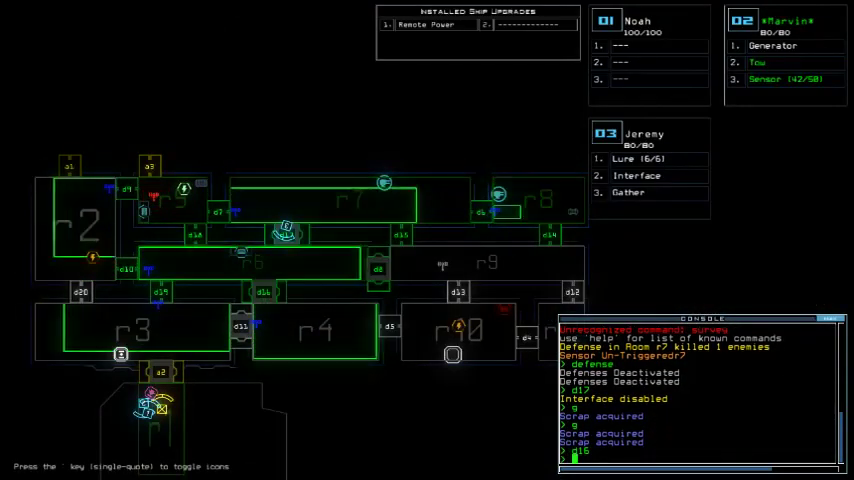
# Close d16, end the mission, release the tow, and close the swap panel (score 820).
pyautogui.press('Return')
pyautogui.write('end')
pyautogui.press('Return')
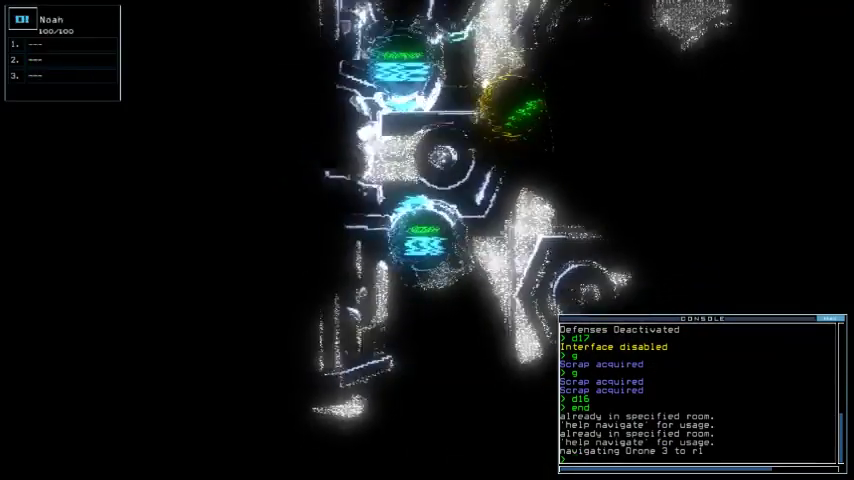
pyautogui.write('tow')
pyautogui.press('Return')
pyautogui.write('wap')
pyautogui.press('Return')
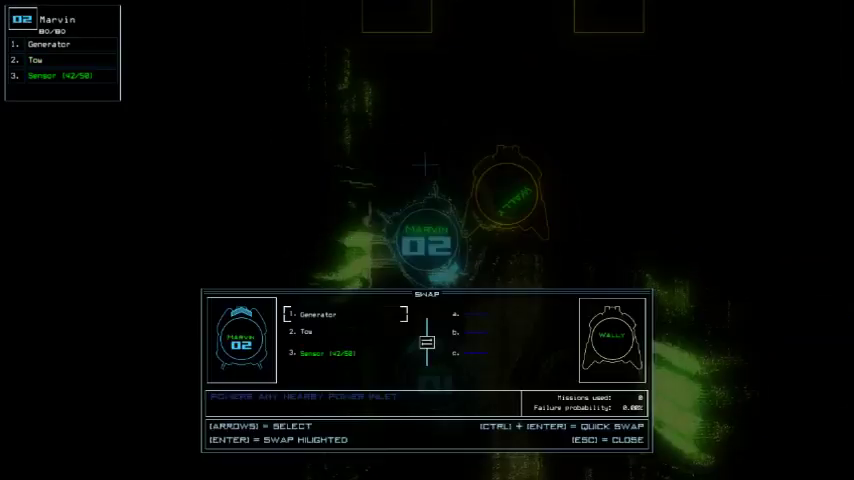
pyautogui.press('Escape')
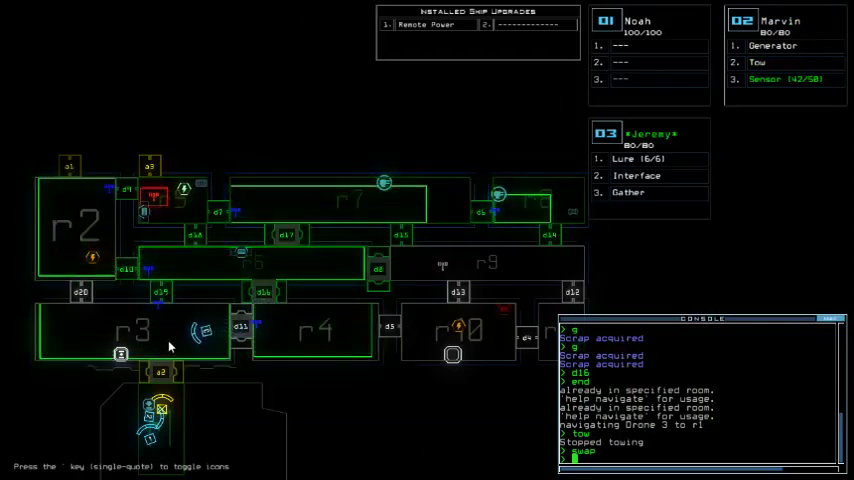
pyautogui.press('Right')
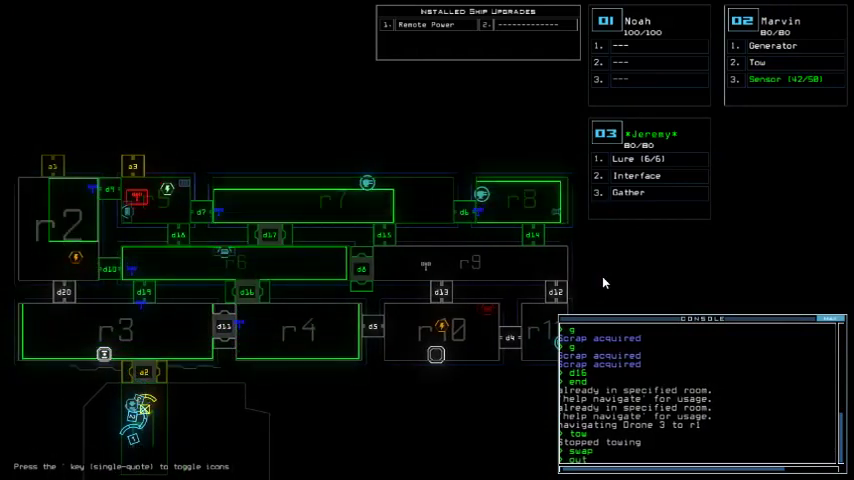
pyautogui.write('out')
# Leave the ship to end the mission and show the 820-point Daily Challenge Score.
pyautogui.press('Return')
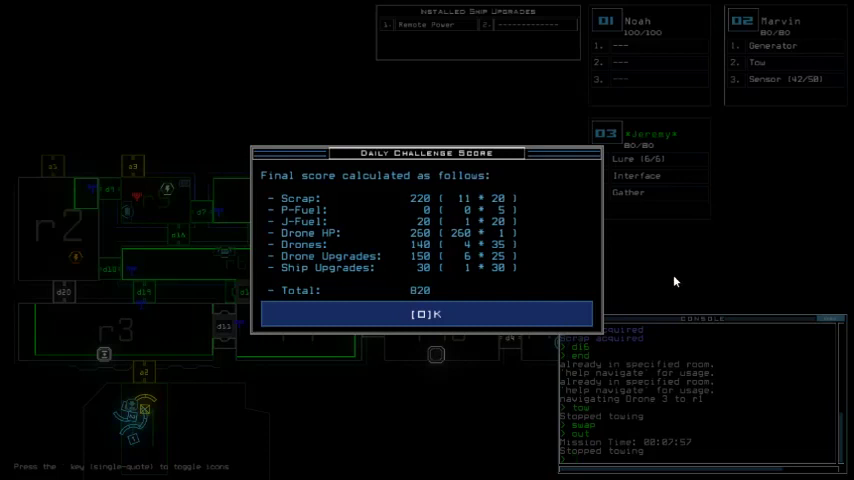
# Close the Daily Challenge Score breakdown to continue toward the Daily Leaderboard.
pyautogui.press('o')
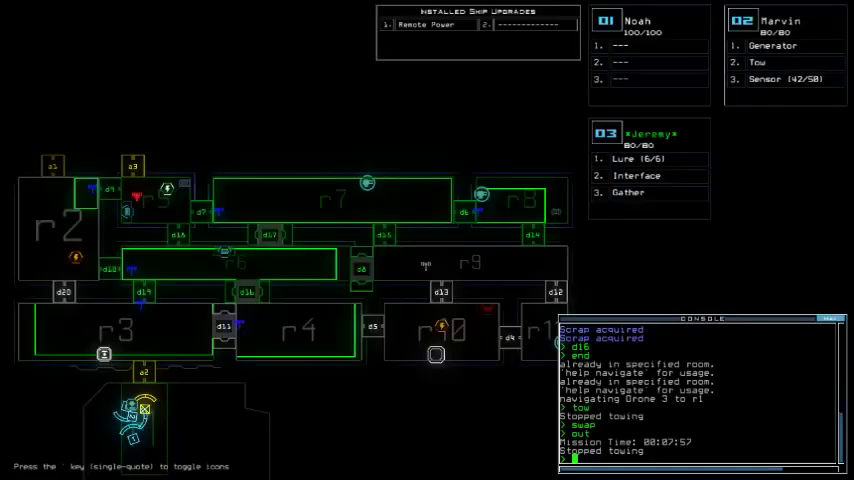